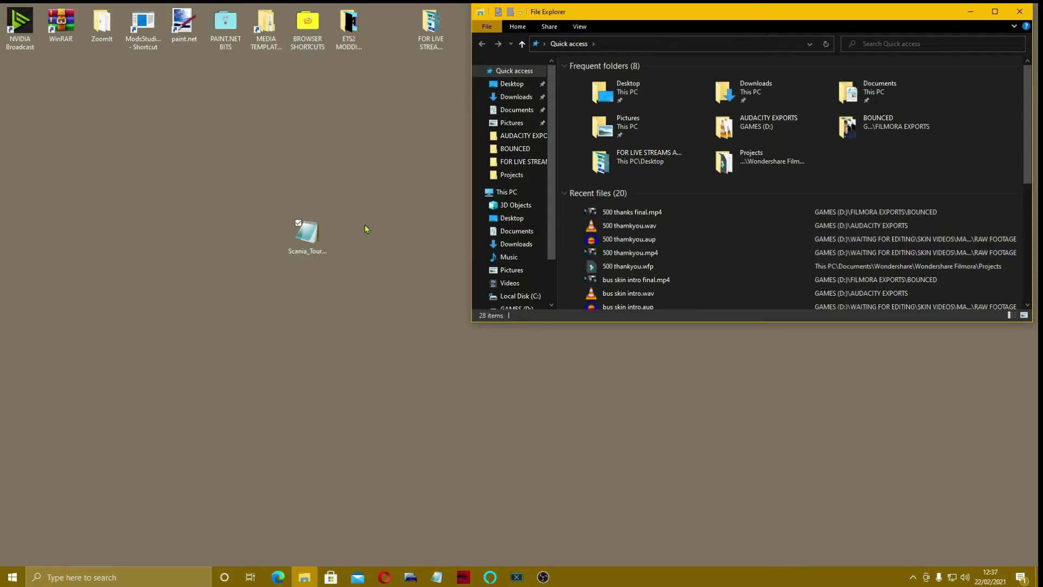
Move the Scania_Touring__1.39_.scs file from the desktop into the Documents\Euro Truck Simulator 2\mod folder
{"action": "left_click", "coordinate": [310, 240]}
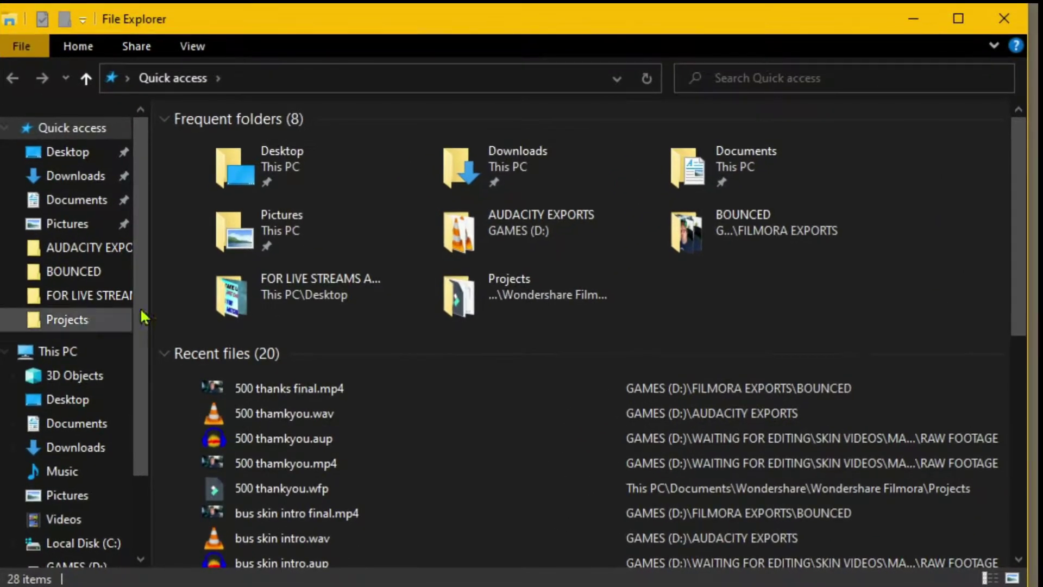
{"action": "left_click", "coordinate": [83, 208]}
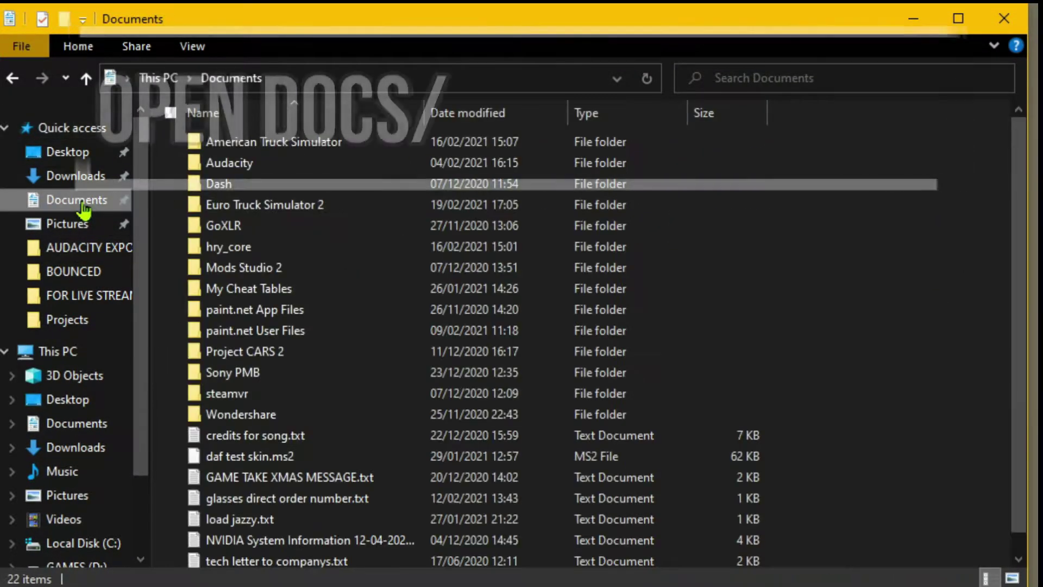
{"action": "double_click", "coordinate": [246, 207]}
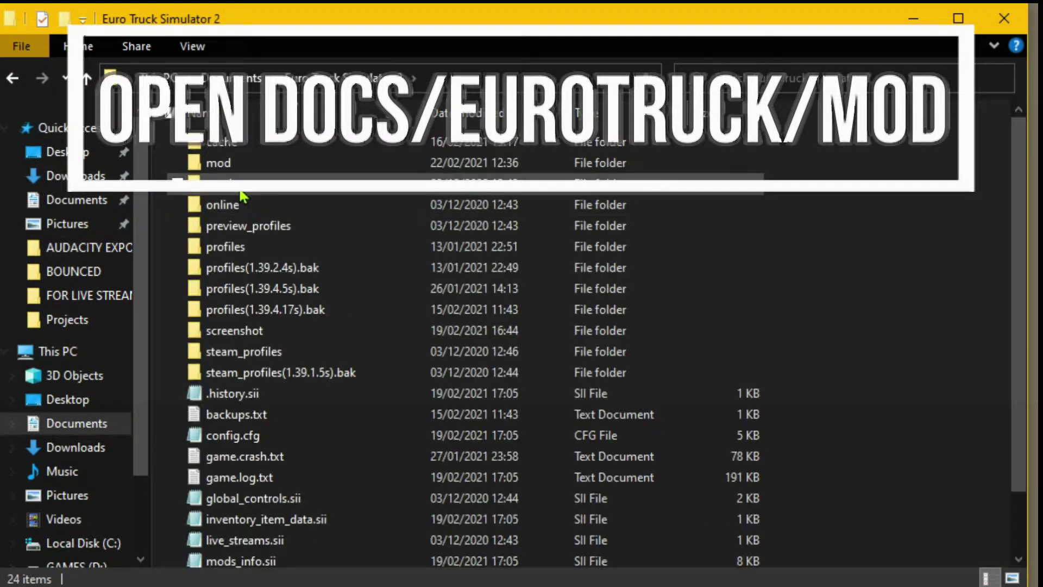
{"action": "double_click", "coordinate": [218, 163]}
{"action": "left_click_drag", "start_coordinate": [876, 174], "coordinate": [831, 385]}
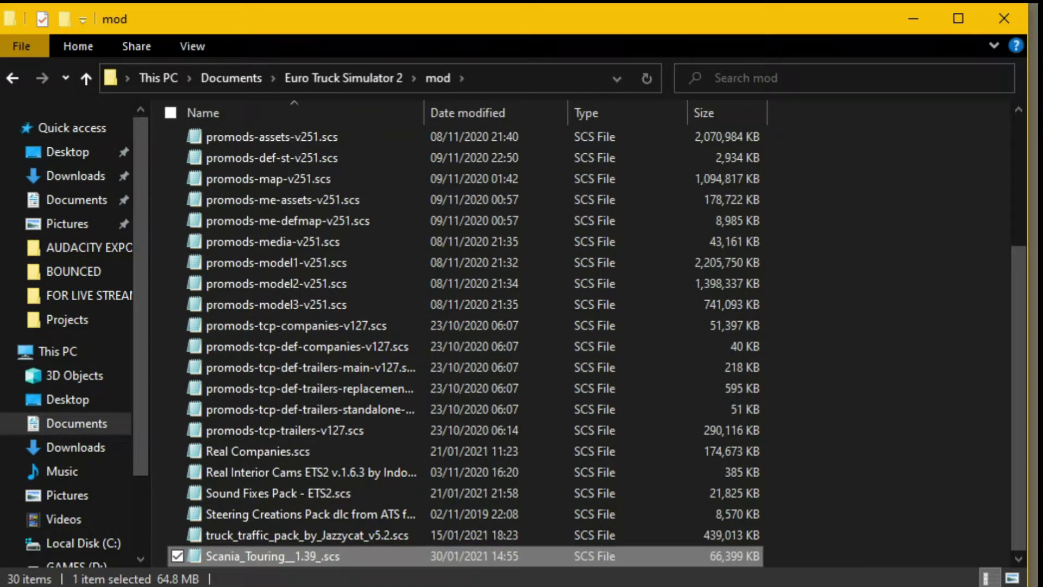
Open Scania_Touring__1.39_.scs in the mod folder as an archive with 7-Zip
{"action": "right_click", "coordinate": [197, 560]}
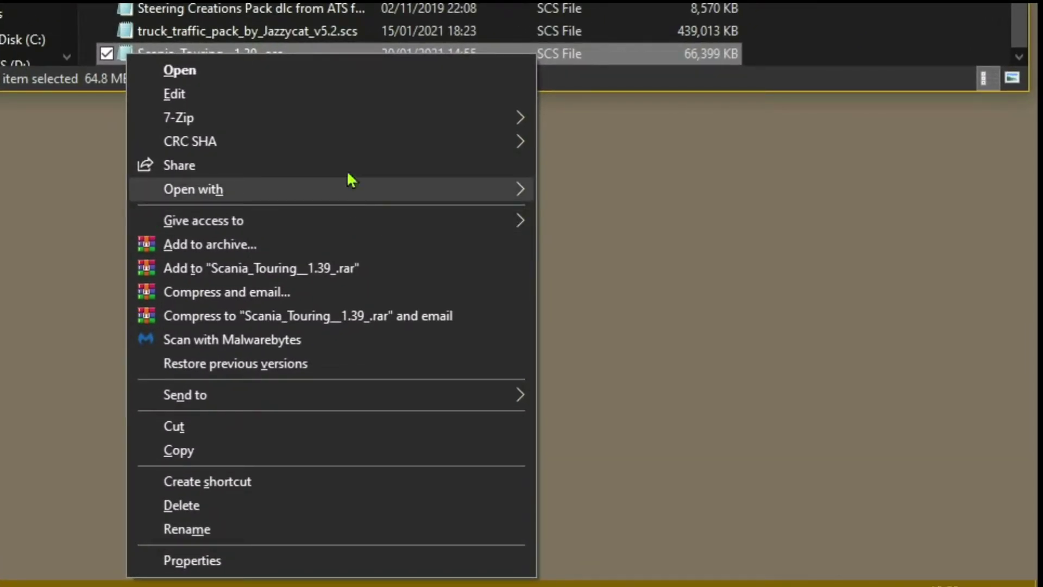
{"action": "mouse_move", "coordinate": [628, 314]}
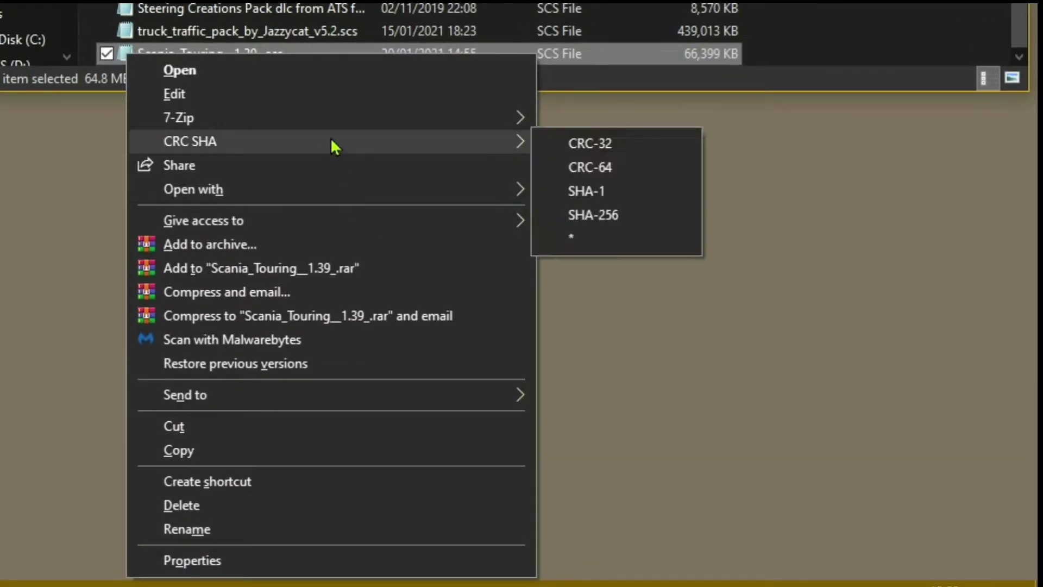
{"action": "mouse_move", "coordinate": [344, 116]}
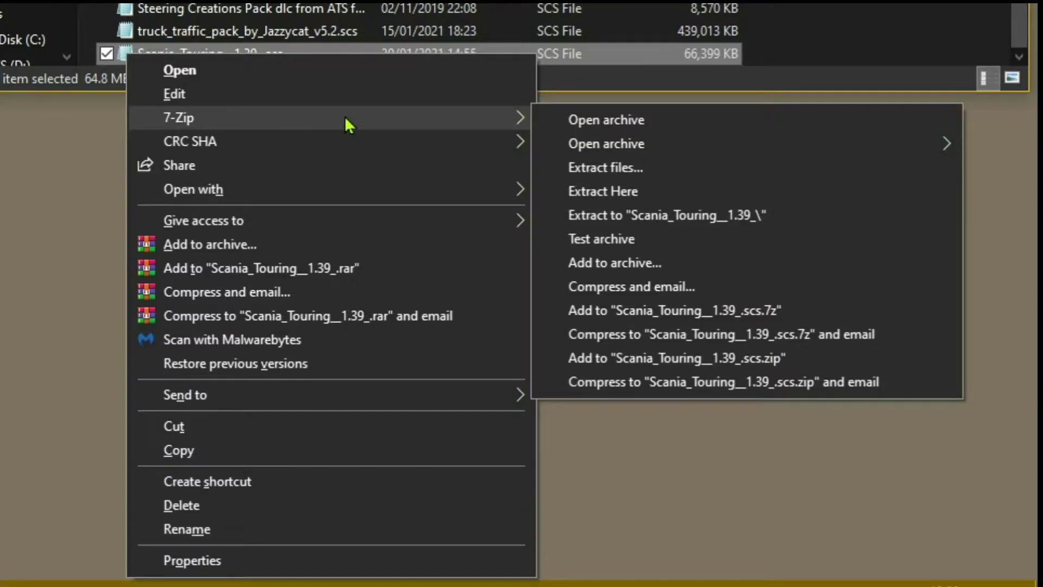
{"action": "left_click", "coordinate": [619, 121]}
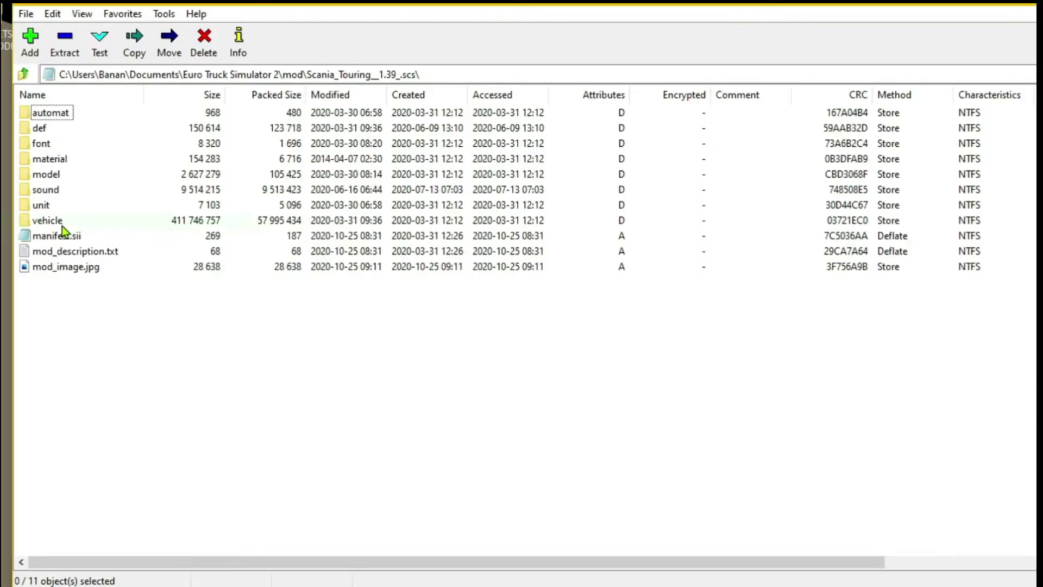
Browse inside the archive to the vehicle\truck\scaniatouring_uni\liveryST folder
{"action": "double_click", "coordinate": [62, 226]}
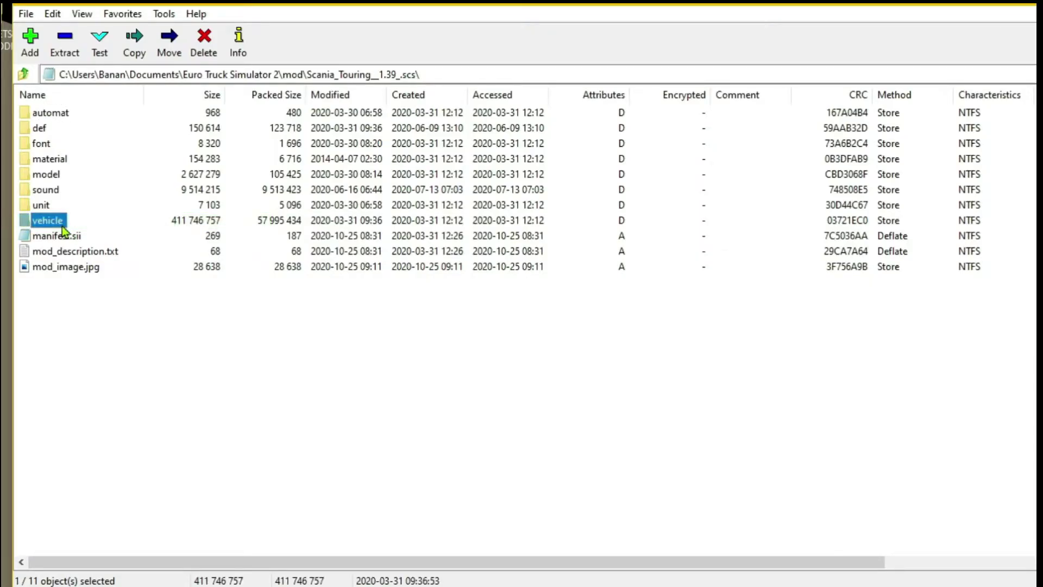
{"action": "double_click", "coordinate": [53, 116]}
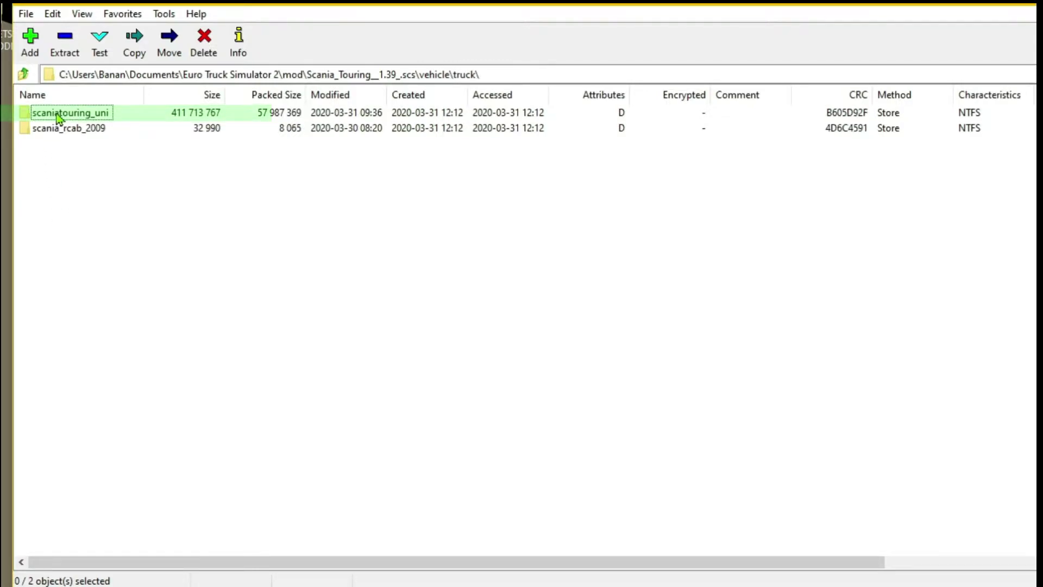
{"action": "double_click", "coordinate": [59, 114]}
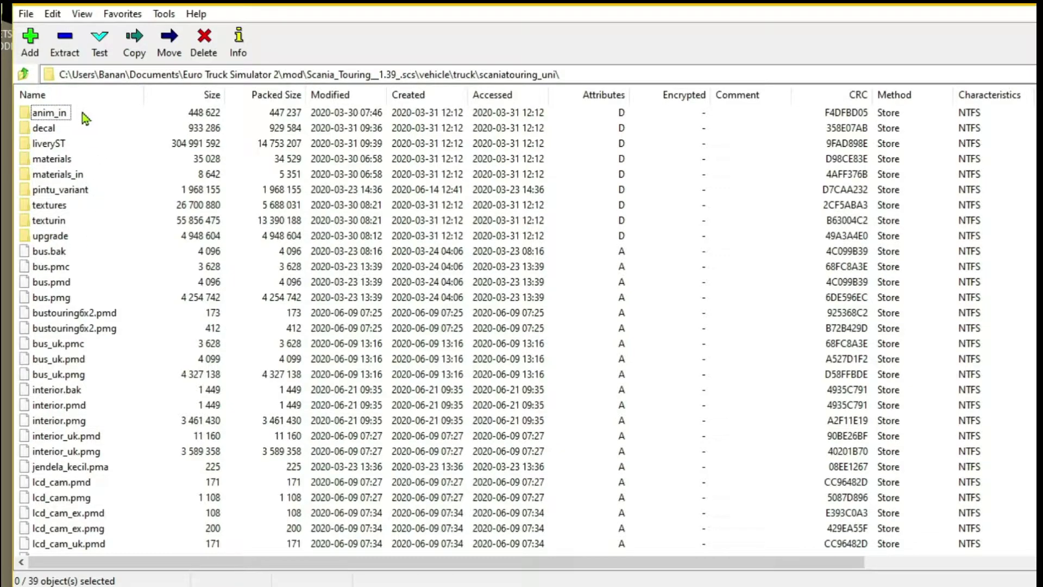
{"action": "double_click", "coordinate": [47, 146]}
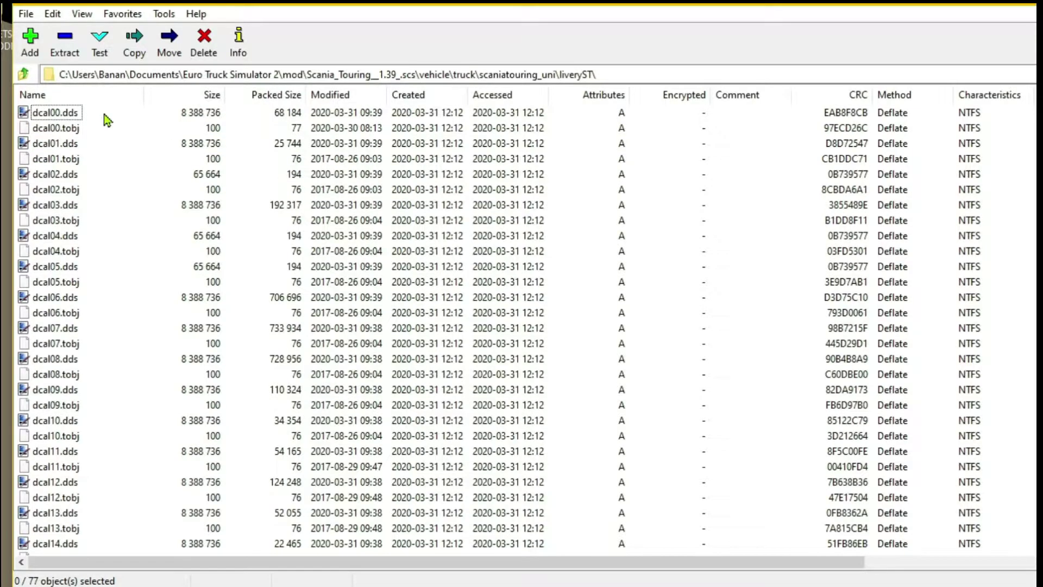
Open the skin01.dds livery texture from the liveryST folder in paint.net
{"action": "scroll", "coordinate": [104, 115], "scroll_direction": "down", "scroll_amount": 9}
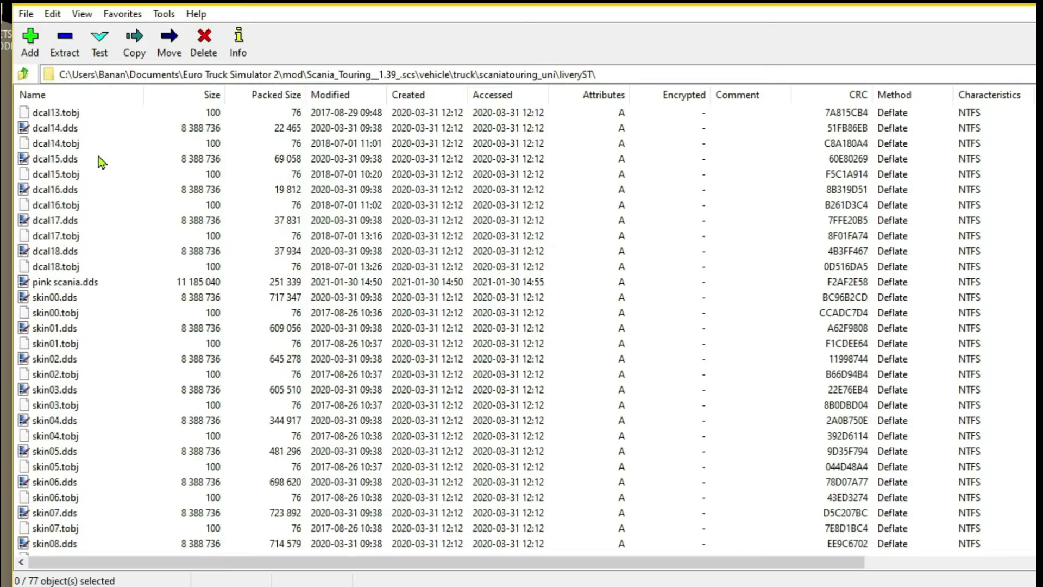
{"action": "scroll", "coordinate": [99, 155], "scroll_direction": "down", "scroll_amount": 1}
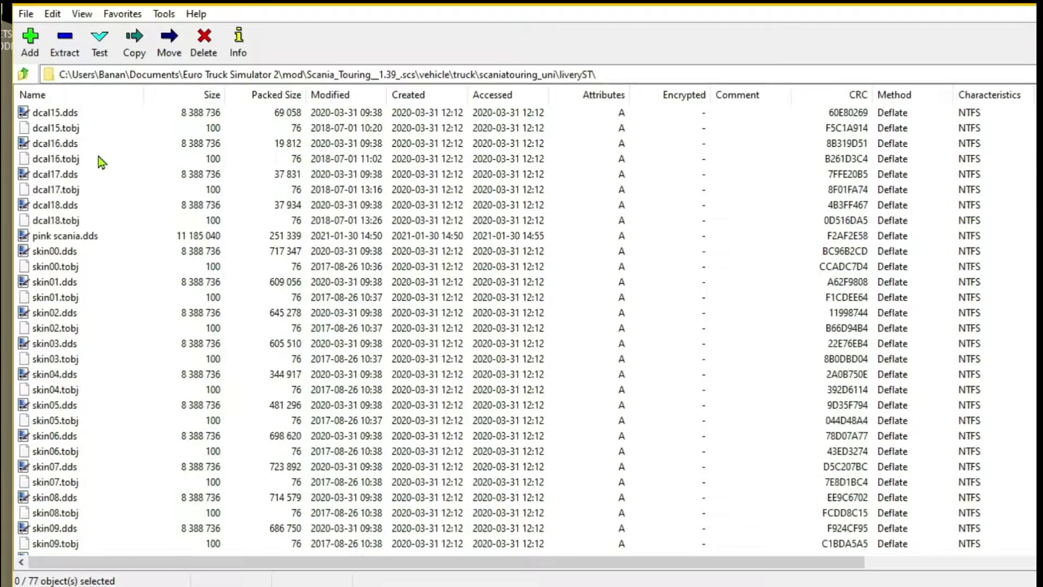
{"action": "left_click", "coordinate": [27, 285]}
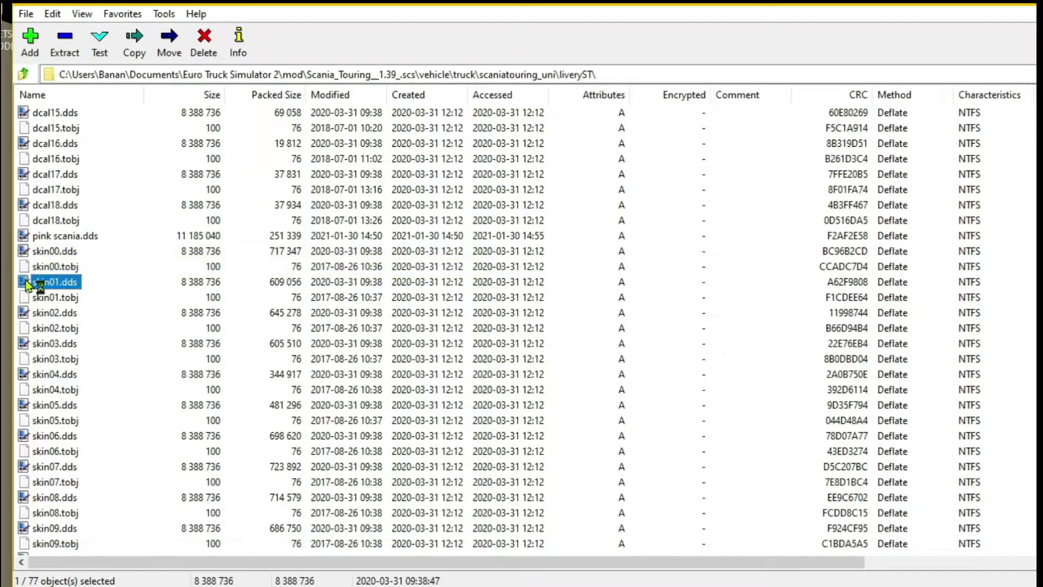
{"action": "double_click", "coordinate": [28, 282]}
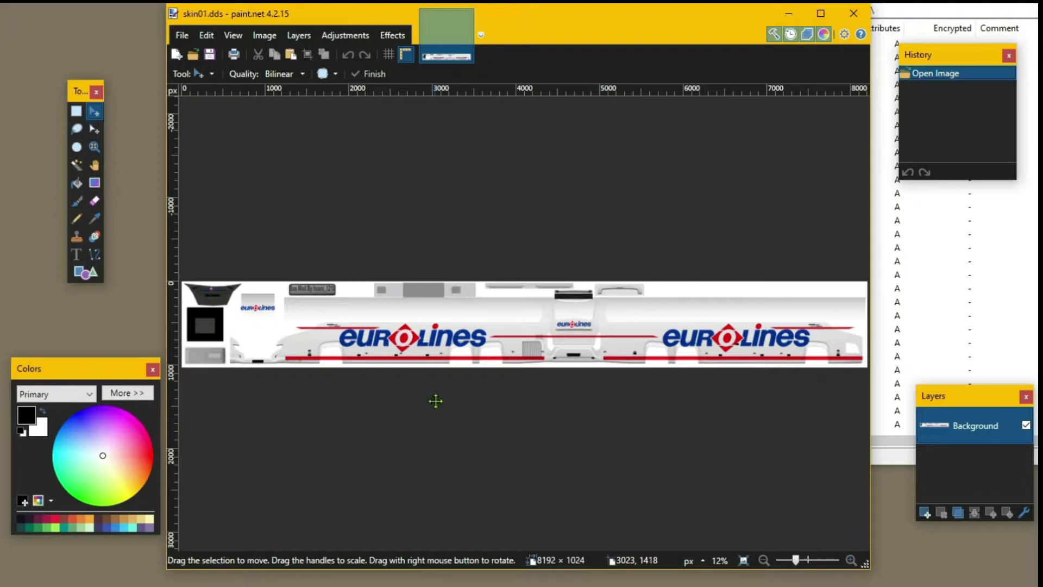
Add a new layer above the Background of skin01.dds and name it "base"
{"action": "scroll", "coordinate": [436, 401], "scroll_direction": "up", "scroll_amount": 2}
{"action": "scroll", "coordinate": [436, 401], "scroll_direction": "up", "scroll_amount": 4}
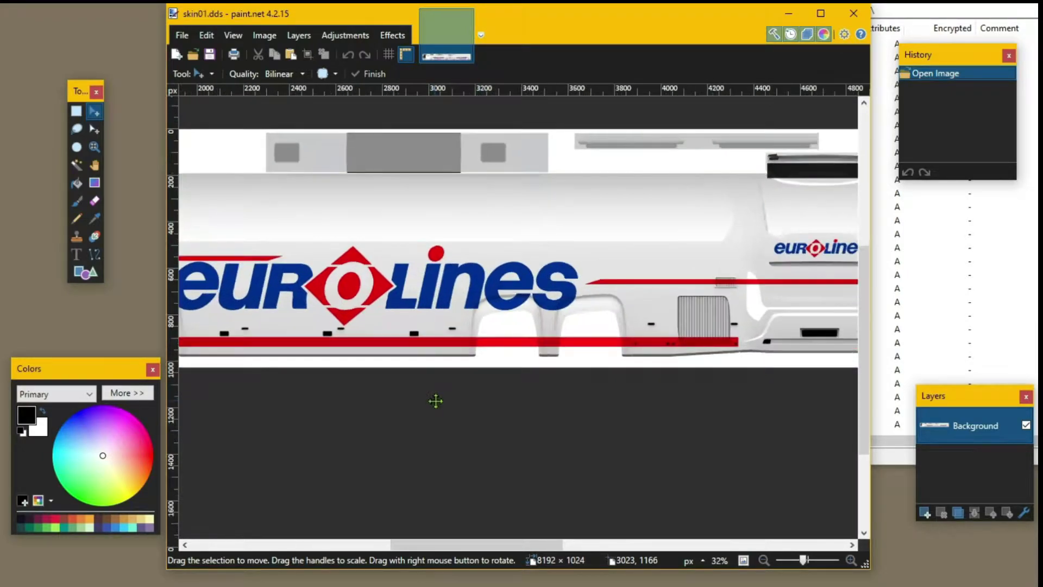
{"action": "left_click_drag", "start_coordinate": [427, 545], "coordinate": [271, 551]}
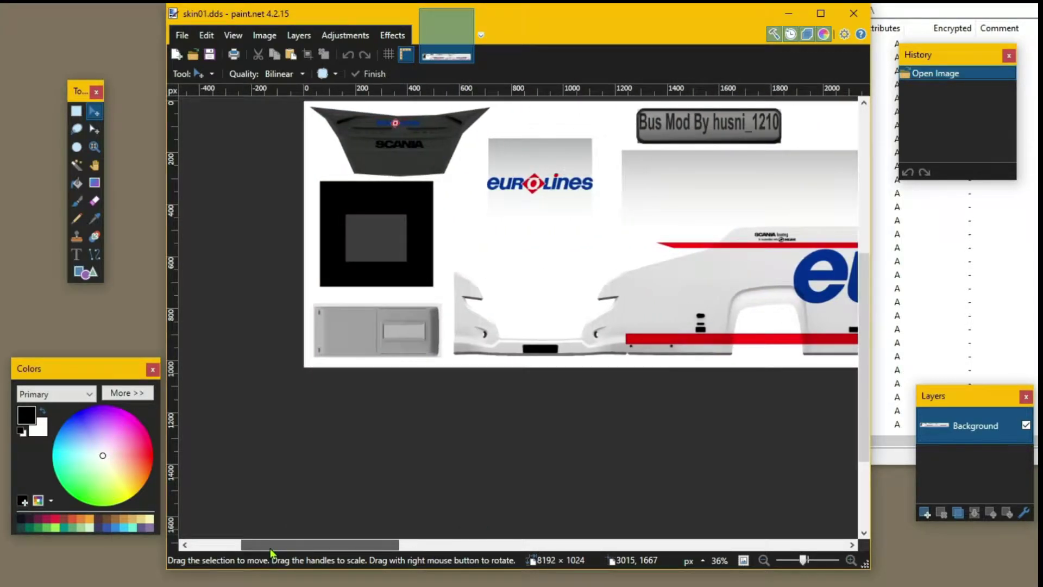
{"action": "scroll", "coordinate": [533, 409], "scroll_direction": "down", "scroll_amount": 6}
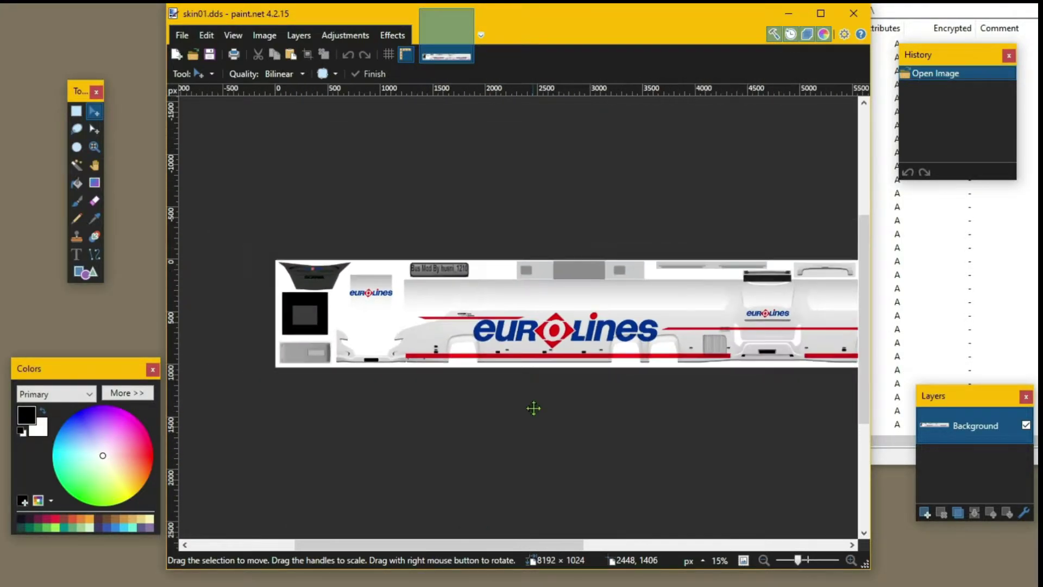
{"action": "scroll", "coordinate": [505, 550], "scroll_direction": "down", "scroll_amount": 2}
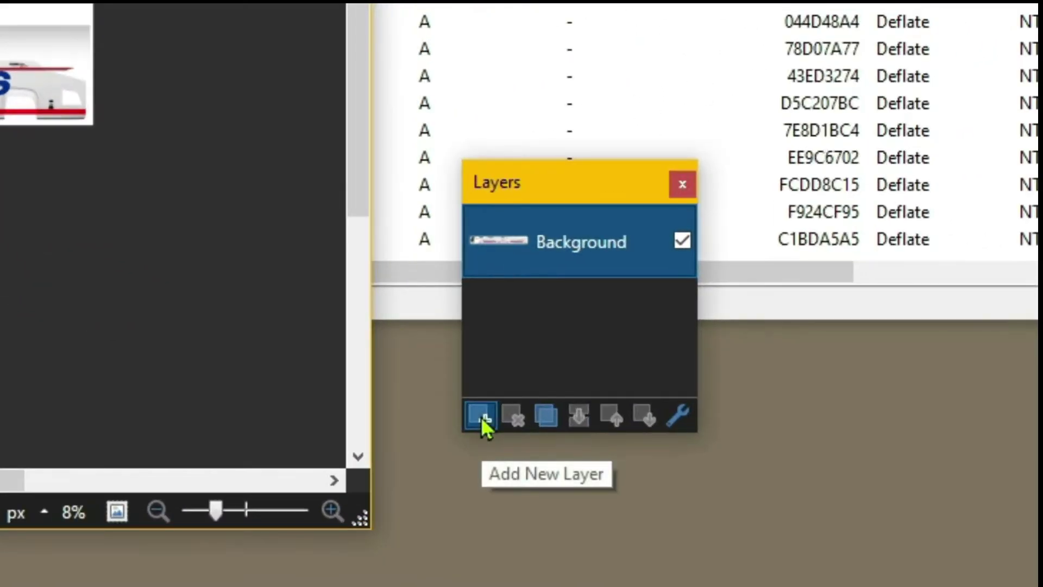
{"action": "left_click", "coordinate": [925, 513]}
{"action": "double_click", "coordinate": [975, 426]}
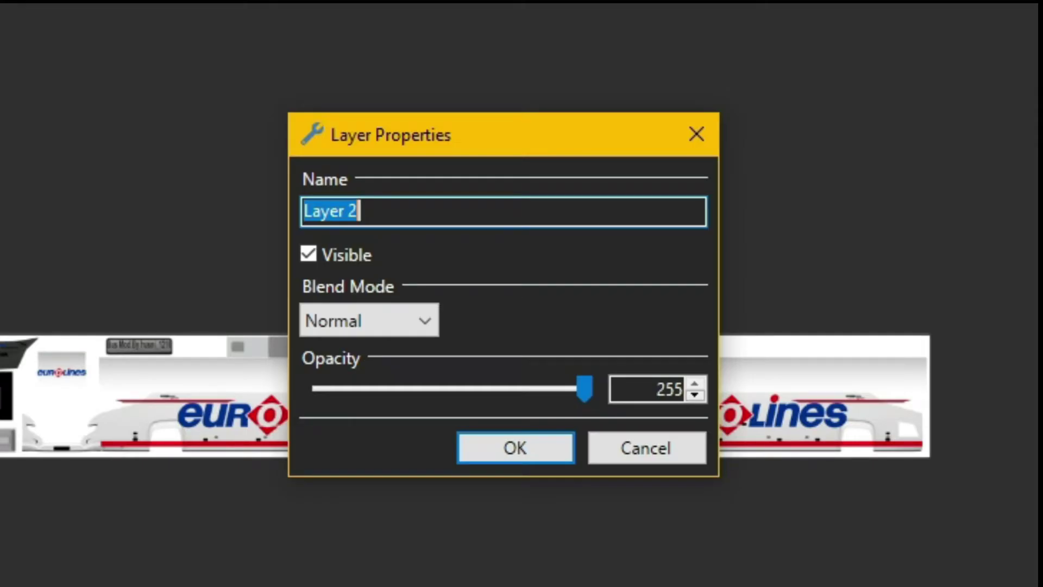
{"action": "type", "text": "base"}
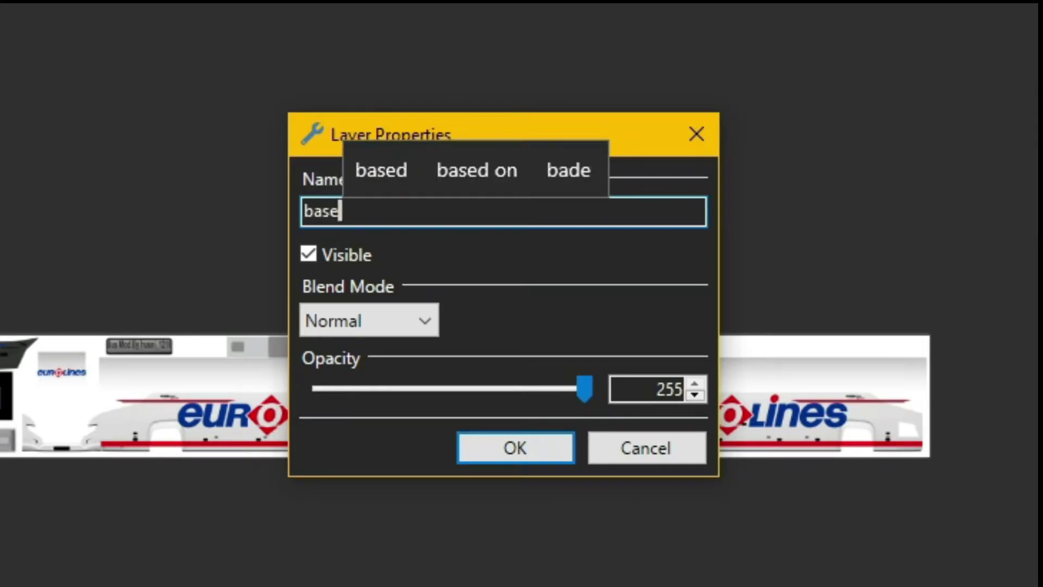
{"action": "key", "text": "Return"}
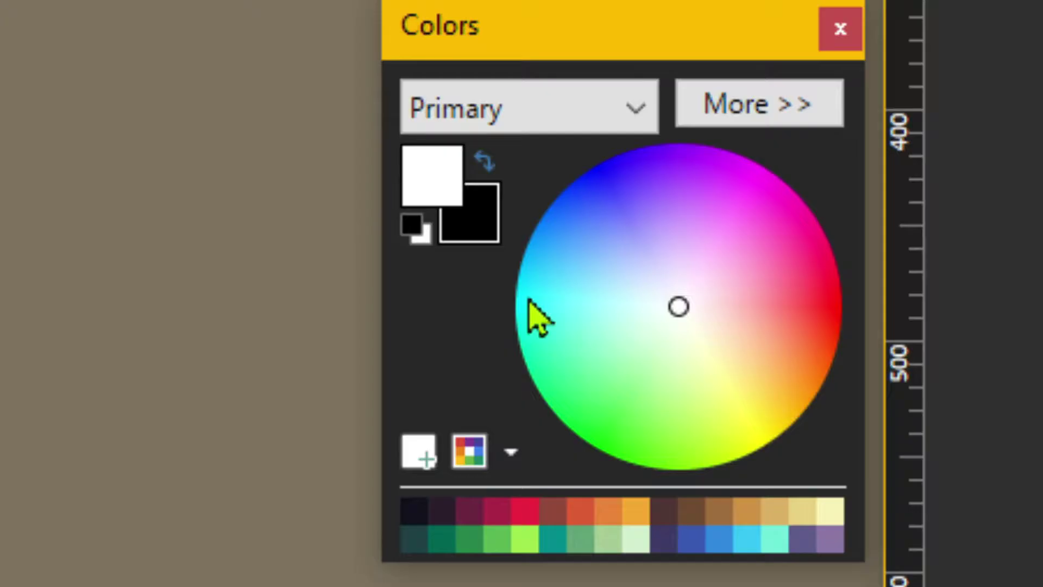
Fill the whole base layer with solid cyan using the Paint Bucket, and hide that layer
{"action": "left_click", "coordinate": [56, 453]}
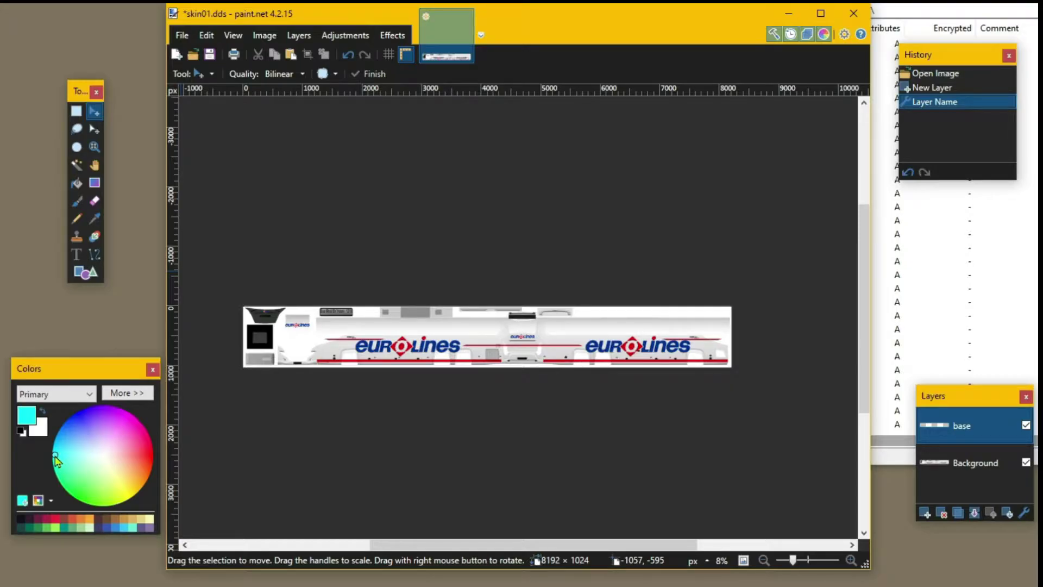
{"action": "left_click", "coordinate": [77, 184]}
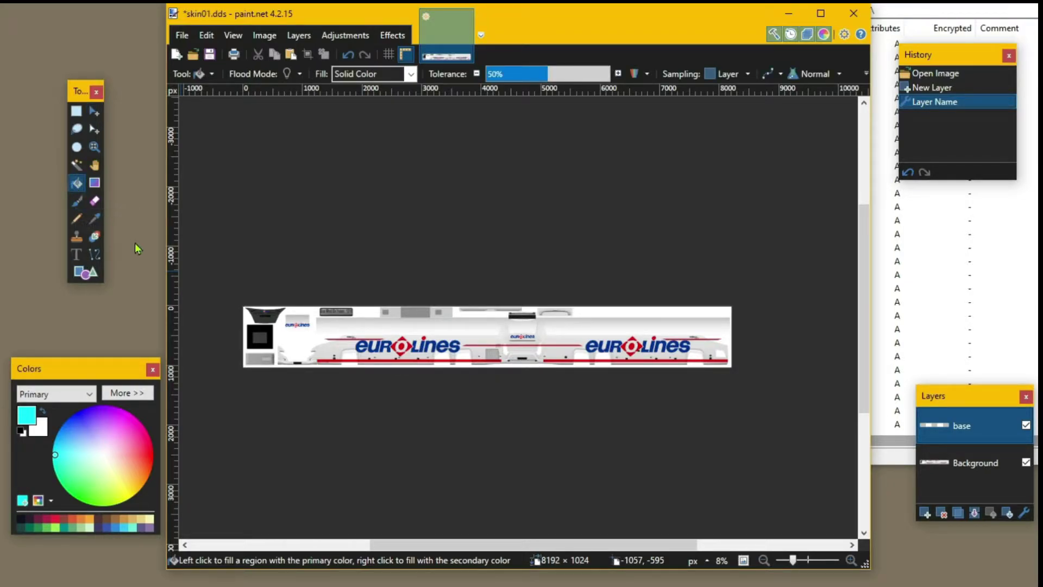
{"action": "left_click", "coordinate": [370, 339]}
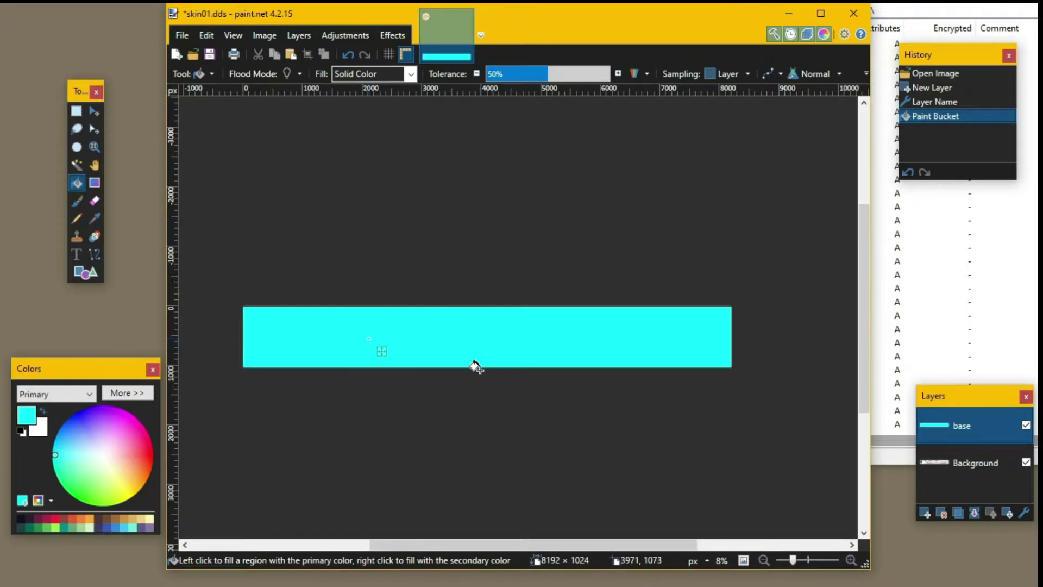
{"action": "left_click", "coordinate": [1026, 425]}
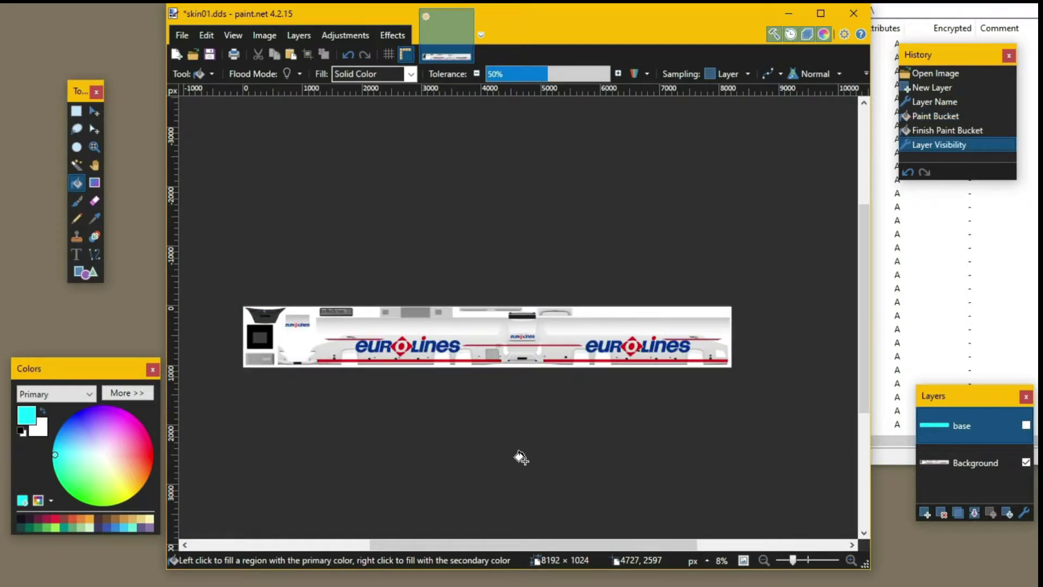
Add another new layer above the base layer and name it "text"
{"action": "scroll", "coordinate": [520, 456], "scroll_direction": "up", "scroll_amount": 1}
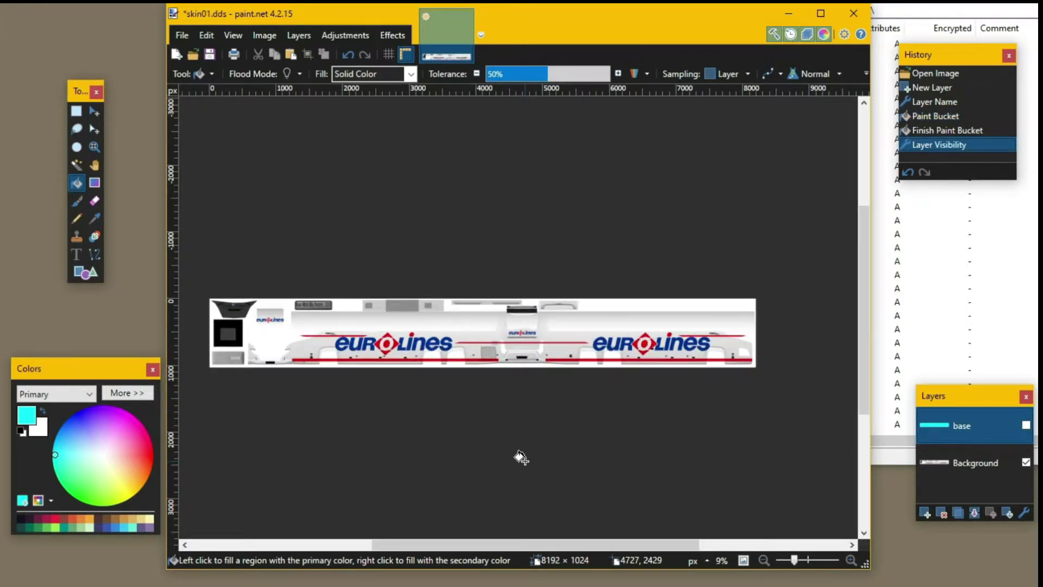
{"action": "scroll", "coordinate": [520, 457], "scroll_direction": "up", "scroll_amount": 1}
{"action": "left_click_drag", "start_coordinate": [535, 545], "coordinate": [481, 546]}
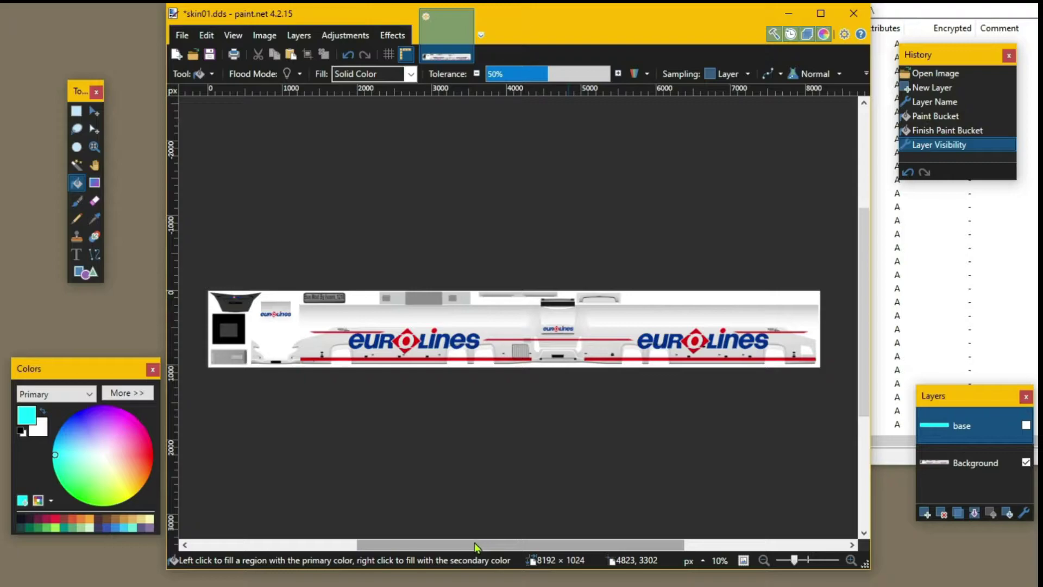
{"action": "key", "text": "ctrl+shift+n"}
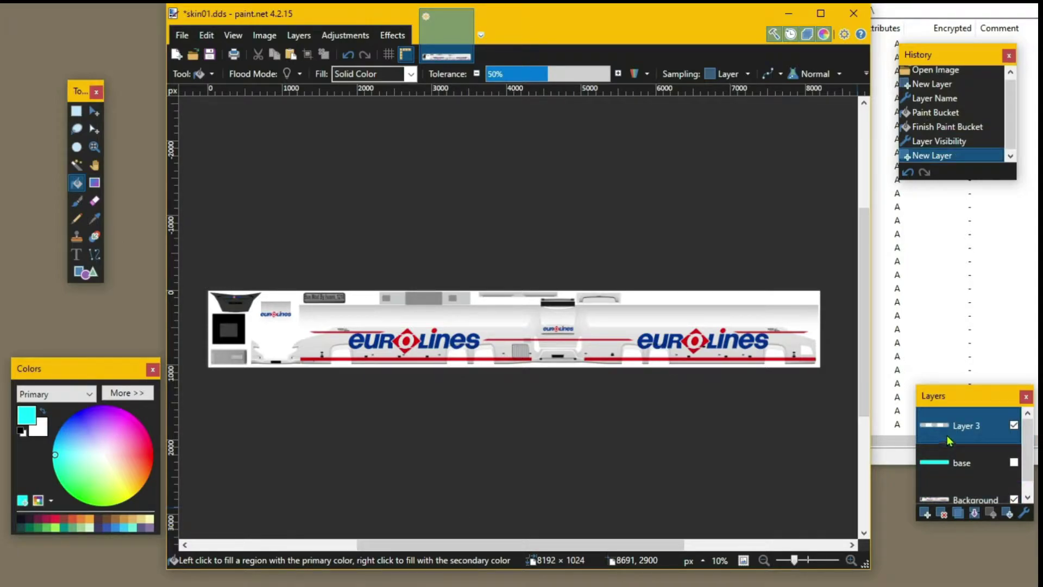
{"action": "double_click", "coordinate": [950, 440]}
{"action": "type", "text": "tex"}
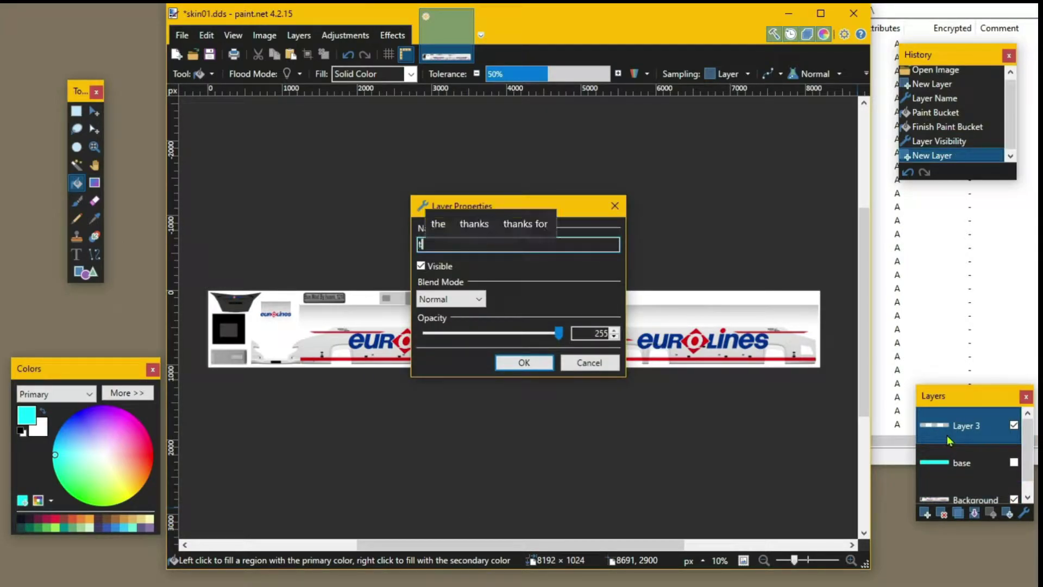
{"action": "type", "text": "t"}
{"action": "key", "text": "Return"}
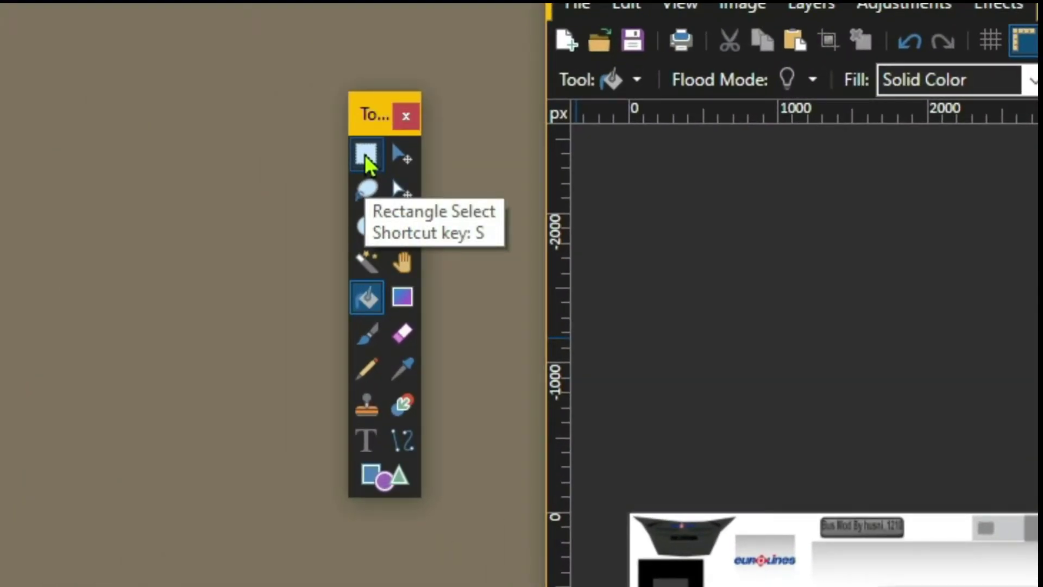
Make a rectangular selection of about 1867 × 279 pixels around the first large Eurolines logo on the bus side
{"action": "left_click", "coordinate": [365, 155]}
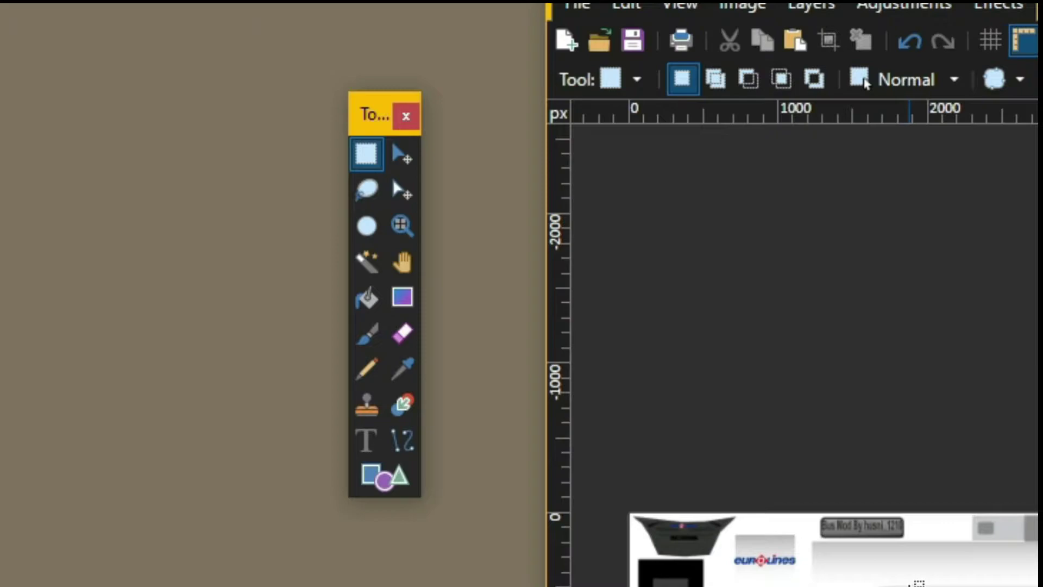
{"action": "left_click_drag", "start_coordinate": [345, 324], "coordinate": [511, 331]}
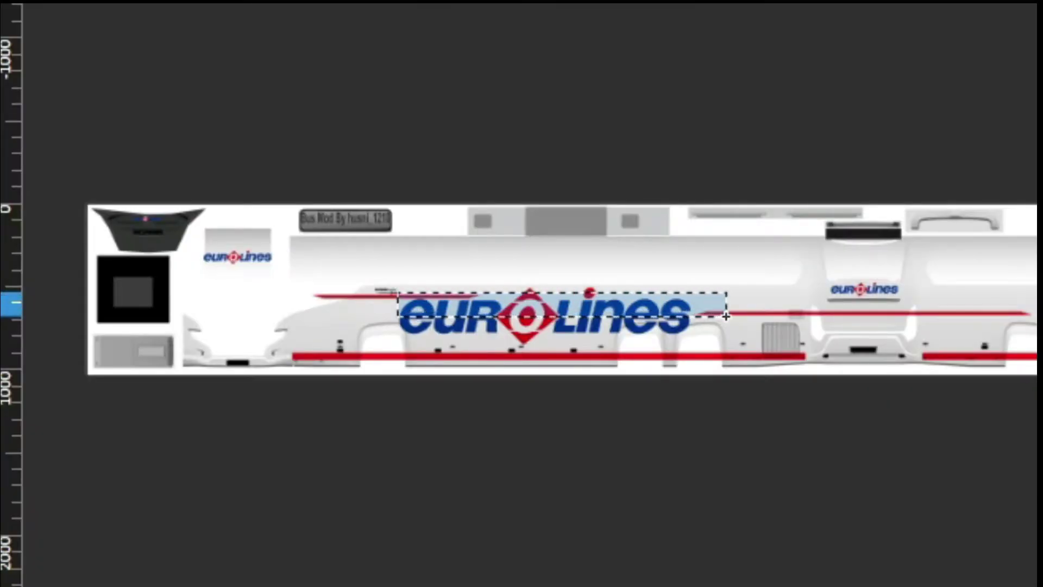
{"action": "left_click_drag", "start_coordinate": [726, 316], "coordinate": [708, 340]}
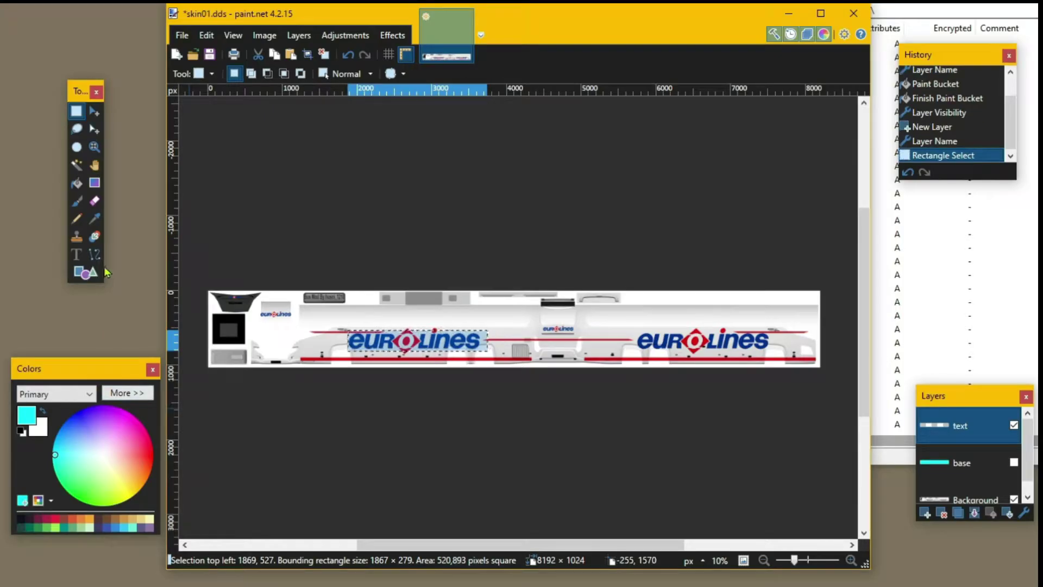
Write "game take" in near-black Impact at size 96 inside the selection over the first large Eurolines logo
{"action": "left_click", "coordinate": [77, 236]}
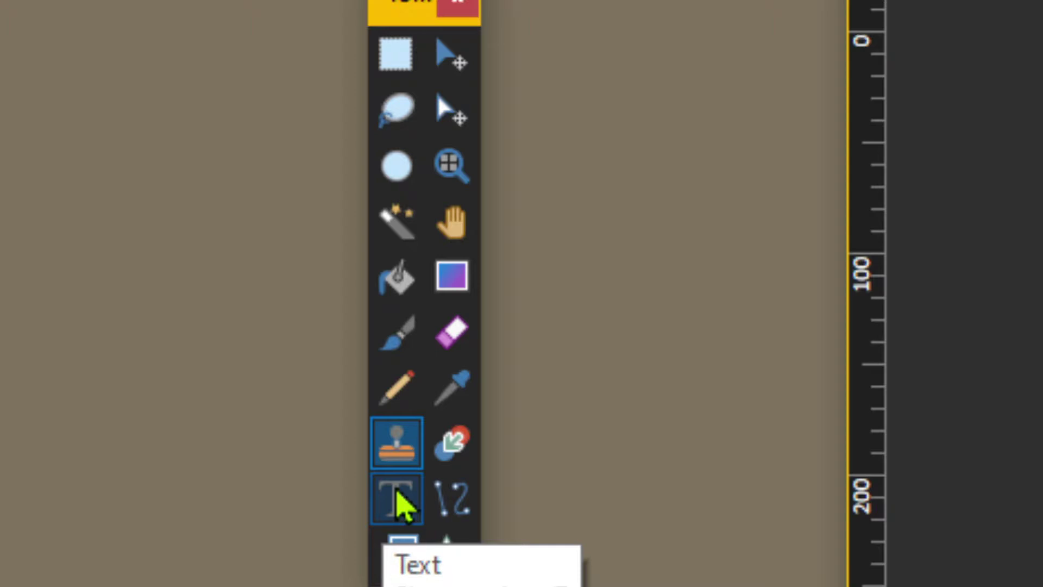
{"action": "left_click", "coordinate": [397, 494]}
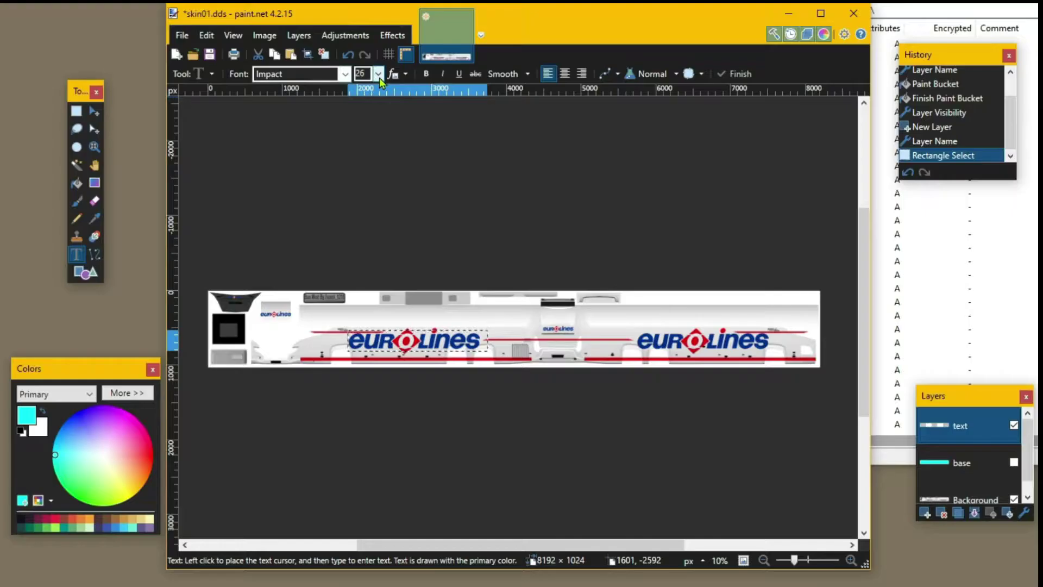
{"action": "left_click", "coordinate": [378, 74]}
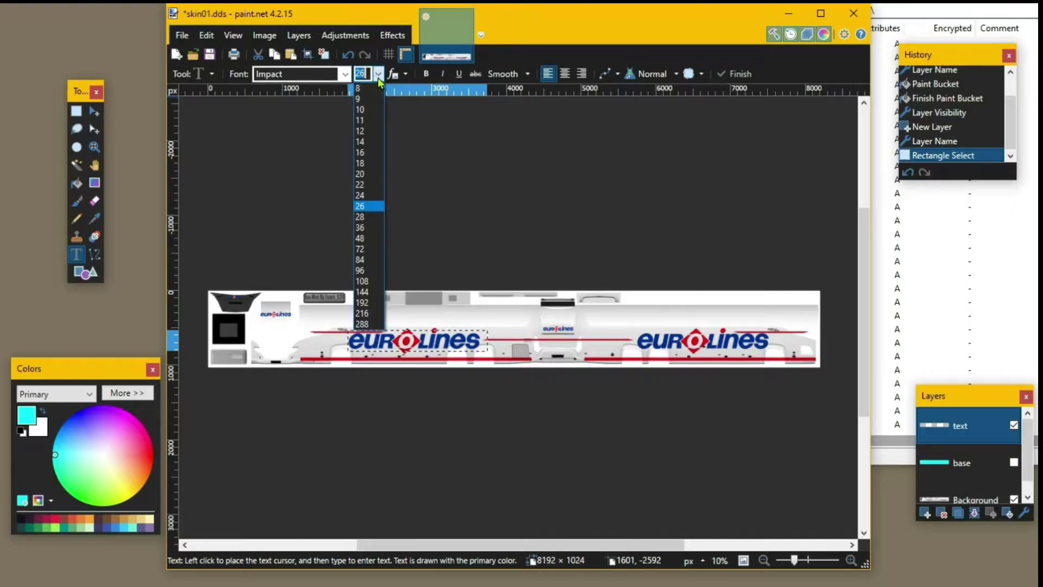
{"action": "left_click", "coordinate": [361, 270]}
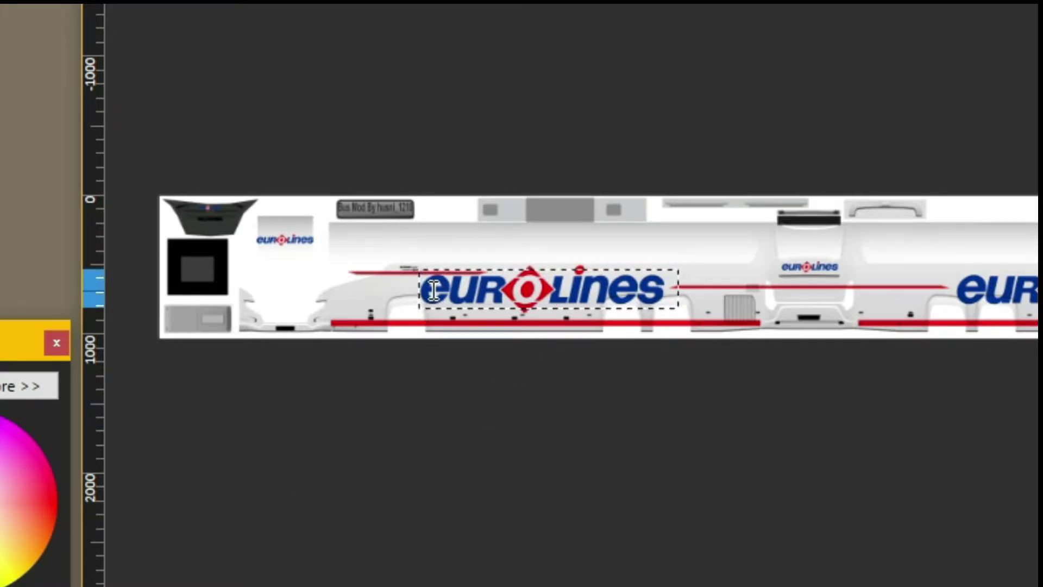
{"action": "type", "text": "Jalur Jaka"}
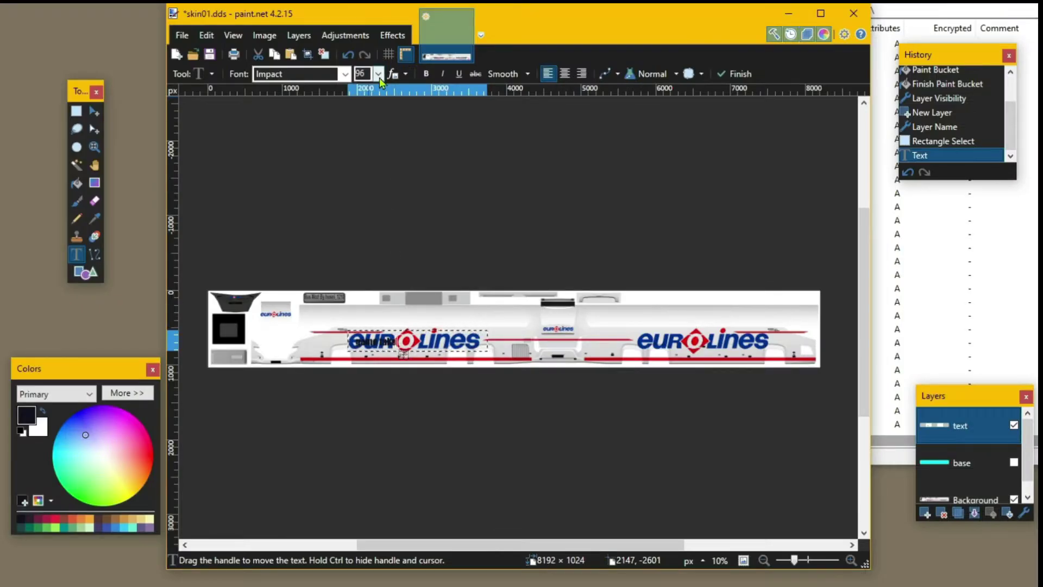
Set the size of the "game take" text to 144 and clear the selection
{"action": "left_click", "coordinate": [379, 73]}
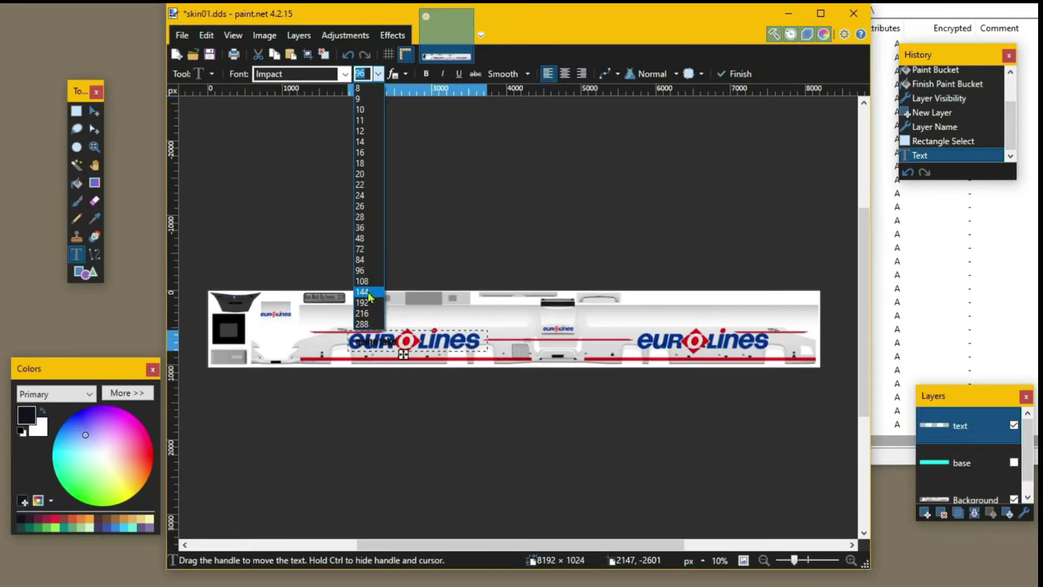
{"action": "left_click", "coordinate": [361, 292]}
{"action": "key", "text": "ctrl+d"}
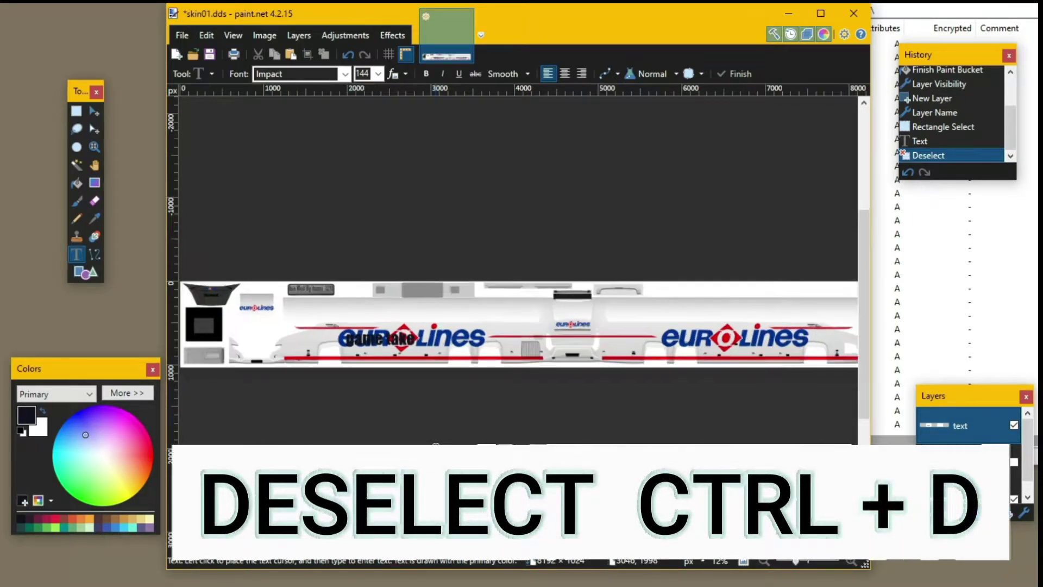
Preview the text against the cyan base by showing the base layer briefly and hiding it again
{"action": "scroll", "coordinate": [436, 447], "scroll_direction": "up", "scroll_amount": 3}
{"action": "scroll", "coordinate": [435, 448], "scroll_direction": "up", "scroll_amount": 1}
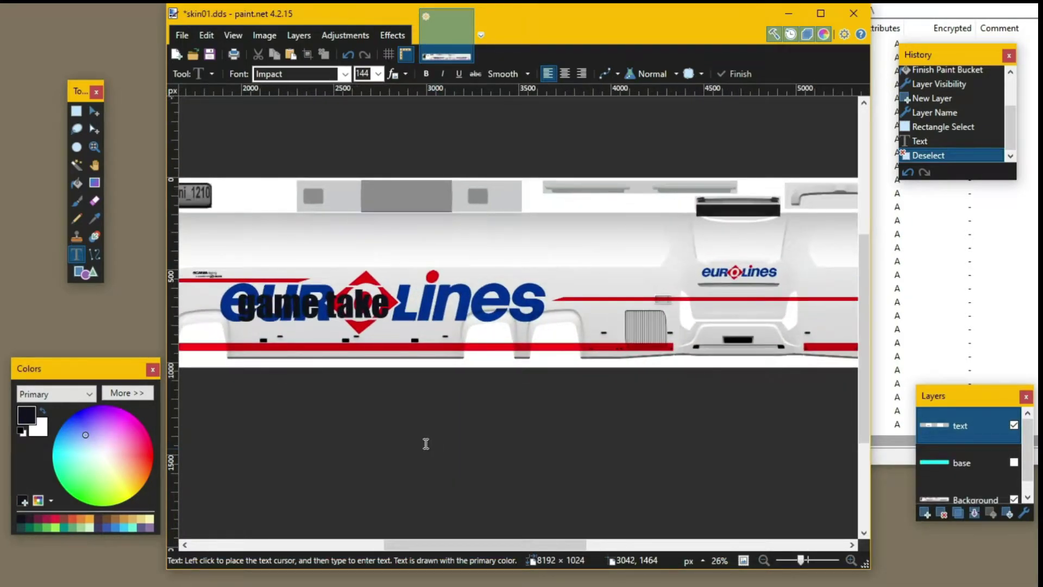
{"action": "left_click", "coordinate": [1015, 464]}
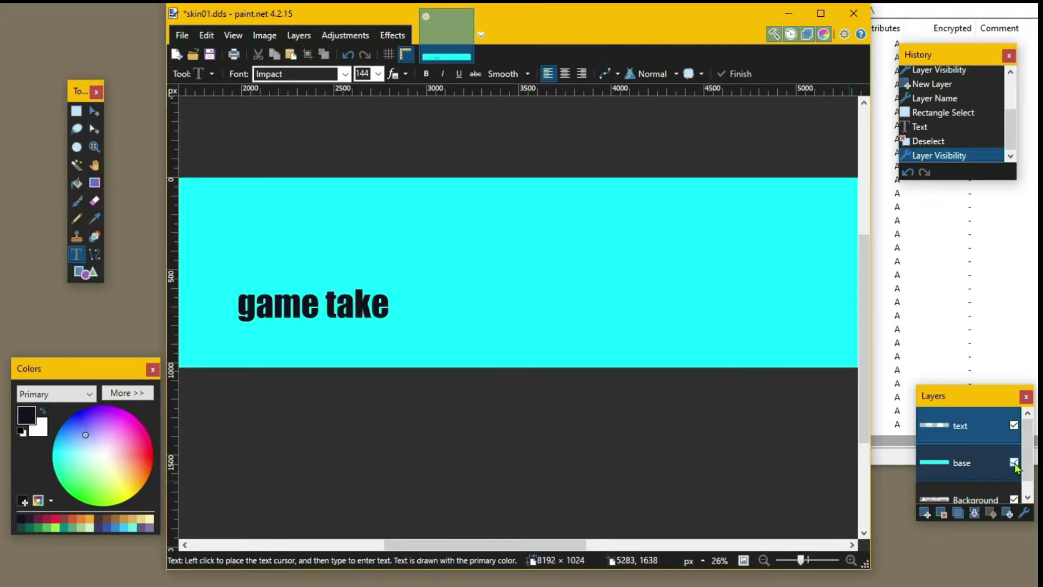
{"action": "left_click", "coordinate": [1014, 464]}
Duplicate the text layer and select all of the copy for moving its pixels
{"action": "scroll", "coordinate": [629, 459], "scroll_direction": "down", "scroll_amount": 4}
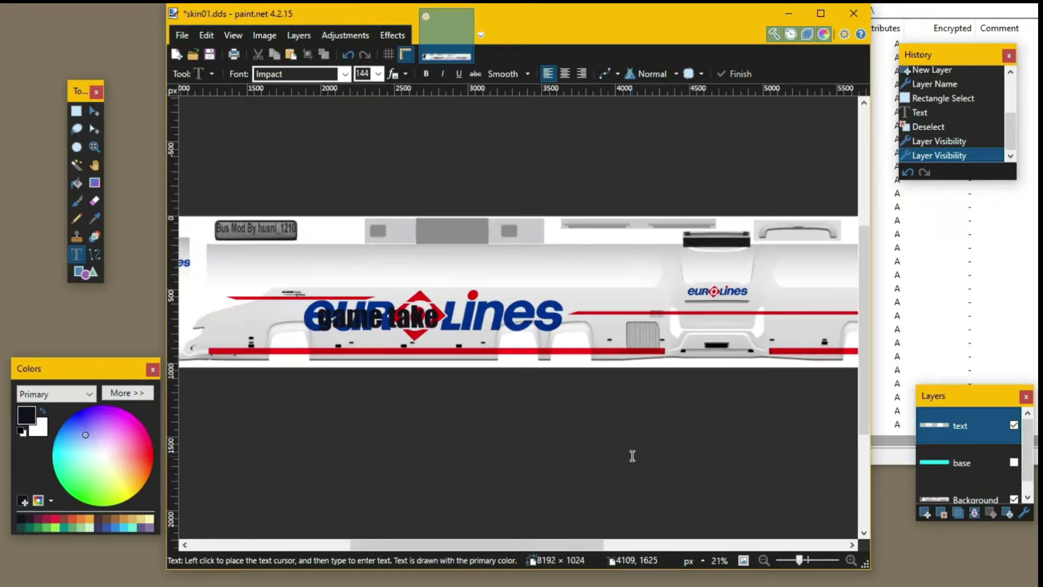
{"action": "left_click_drag", "start_coordinate": [577, 548], "coordinate": [593, 550]}
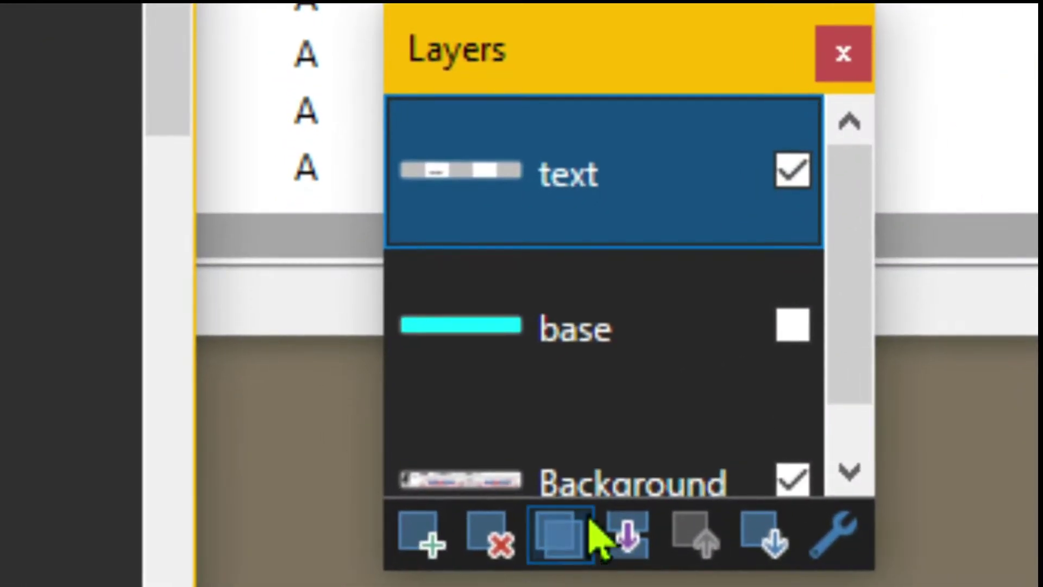
{"action": "left_click", "coordinate": [556, 546]}
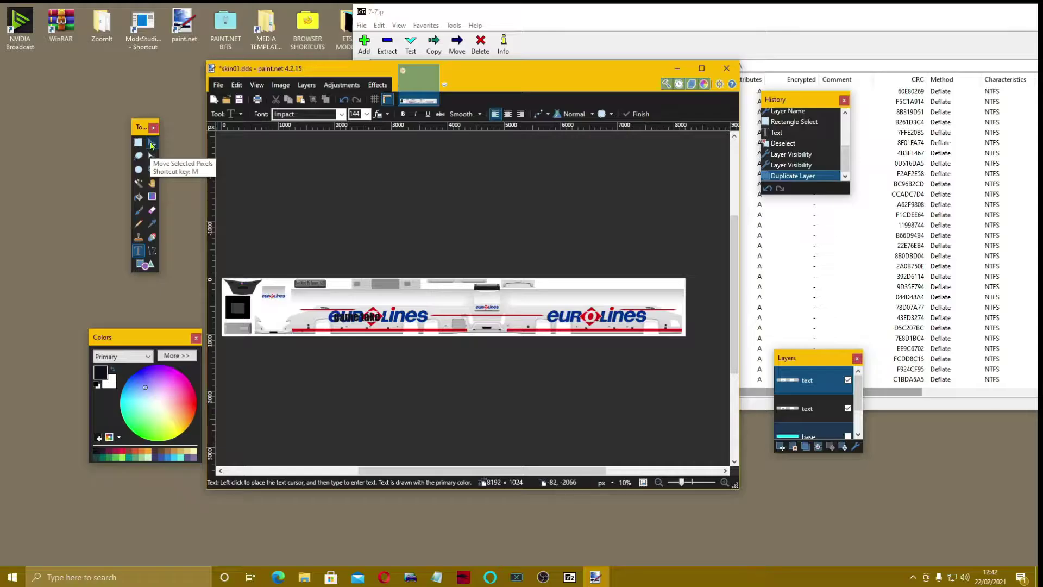
{"action": "left_click", "coordinate": [152, 143]}
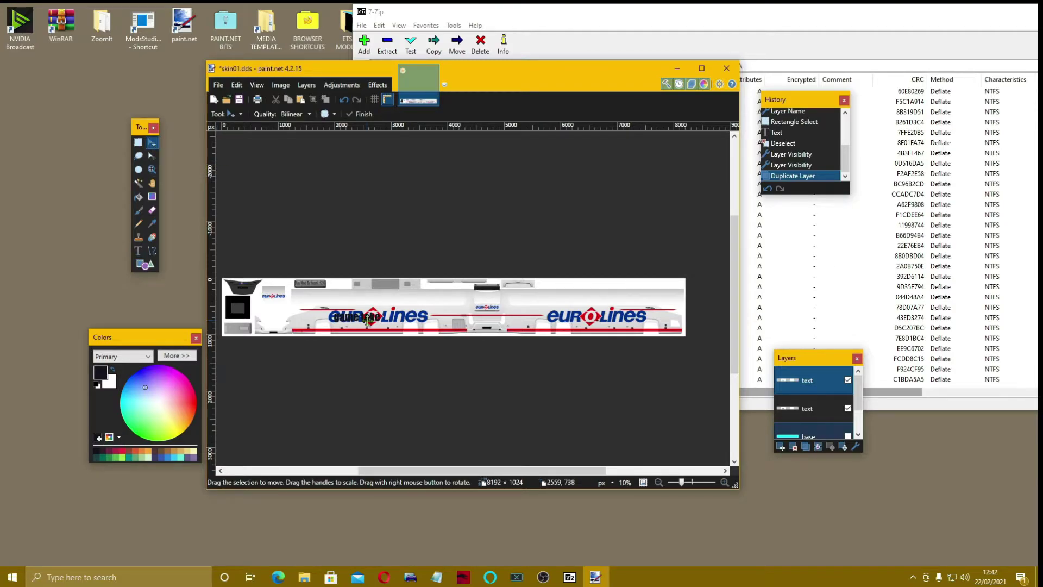
{"action": "key", "text": "ctrl+a"}
Move the copied "game take" text horizontally along the bus livery onto the second large Eurolines logo
{"action": "left_click_drag", "start_coordinate": [367, 319], "coordinate": [368, 321]}
{"action": "key", "text": "Right"}
{"action": "key", "text": "Right"}
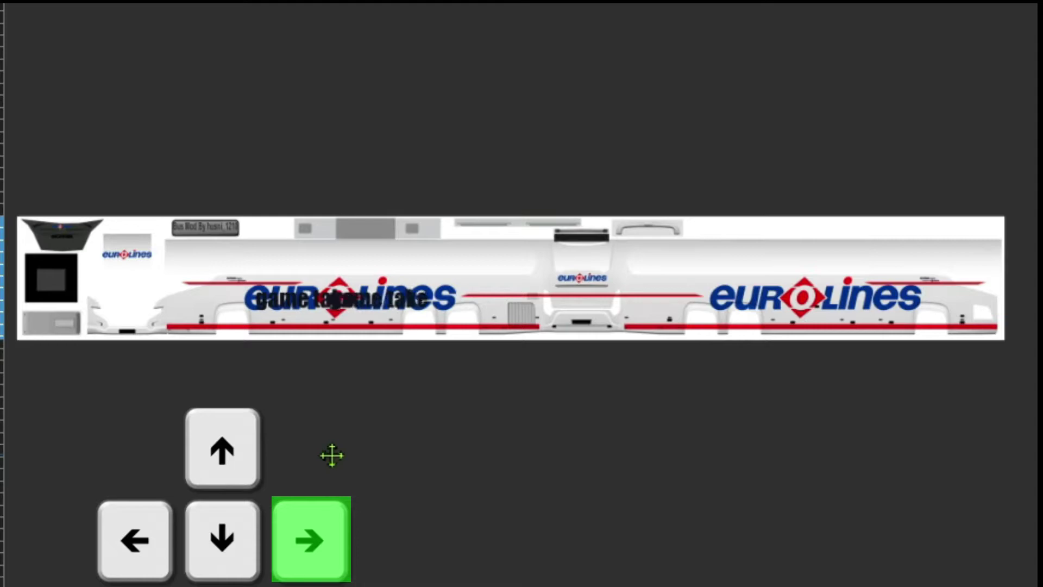
{"action": "key", "text": "Right"}
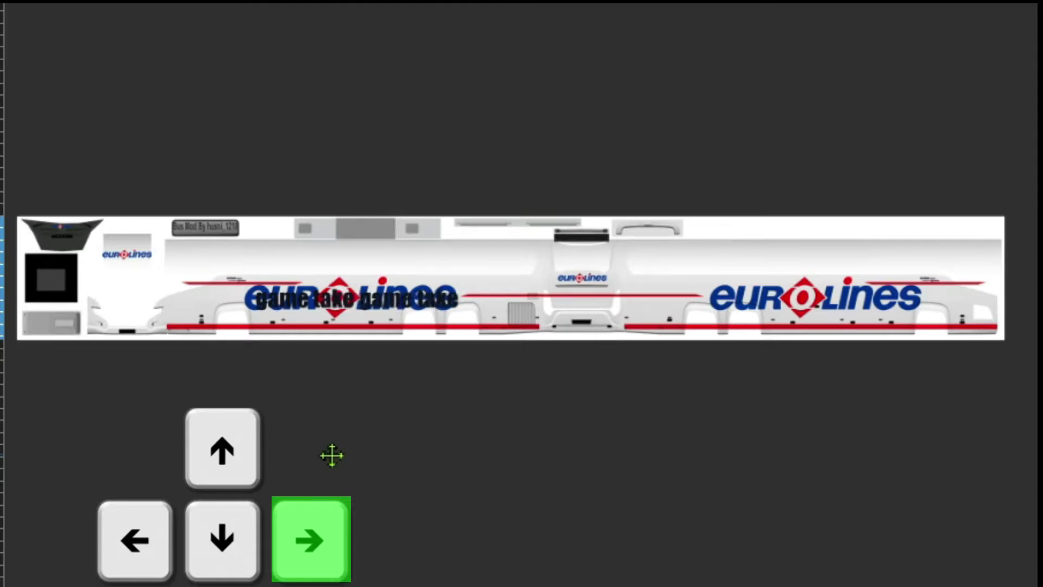
{"action": "key", "text": "Right"}
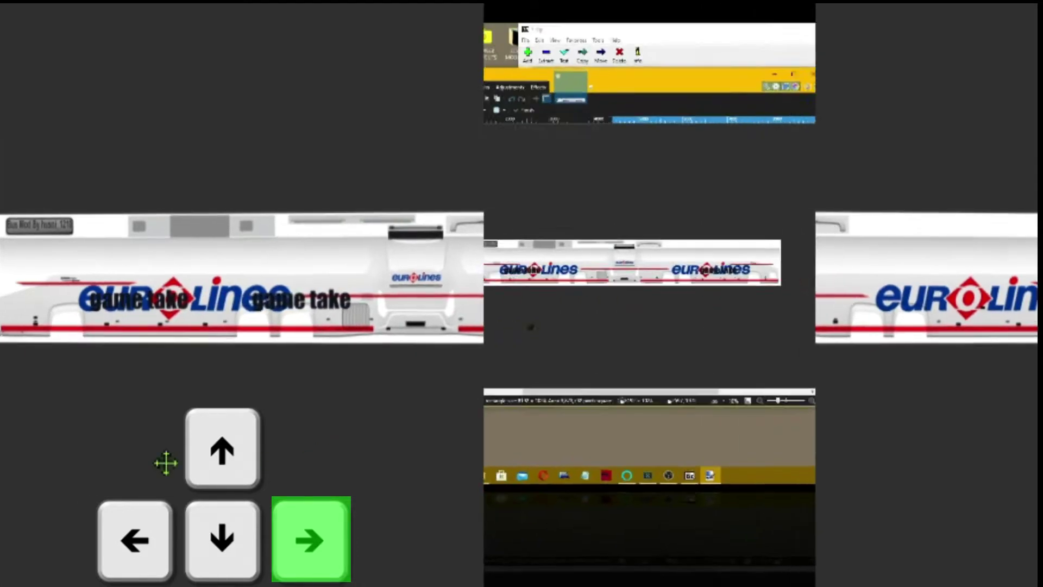
{"action": "key", "text": "Right"}
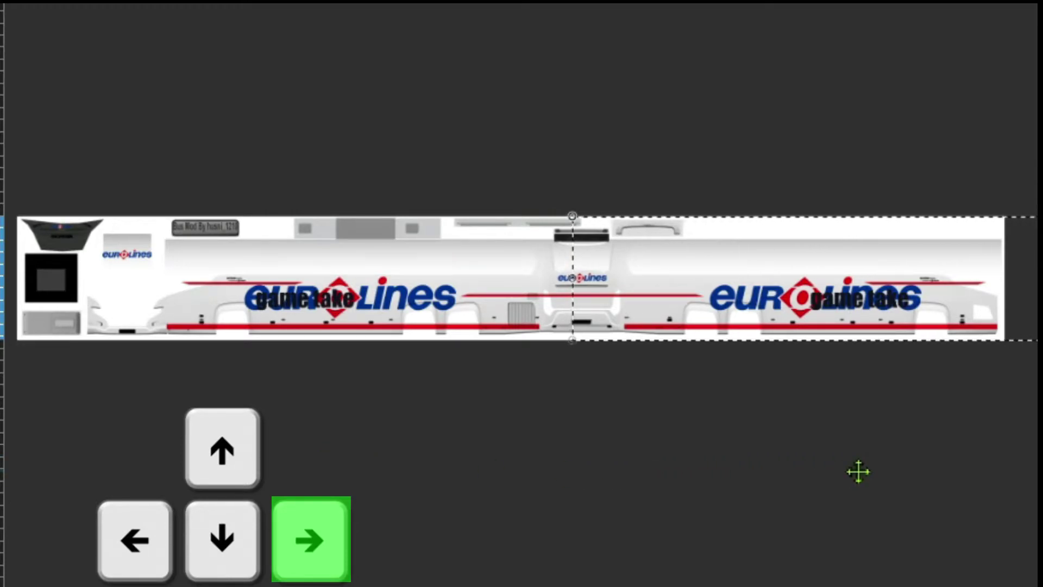
Nudge the copied text further right until its selection starts at 4633 px horizontally, and deselect it
{"action": "scroll", "coordinate": [857, 472], "scroll_direction": "up", "scroll_amount": 1}
{"action": "scroll", "coordinate": [857, 471], "scroll_direction": "up", "scroll_amount": 4}
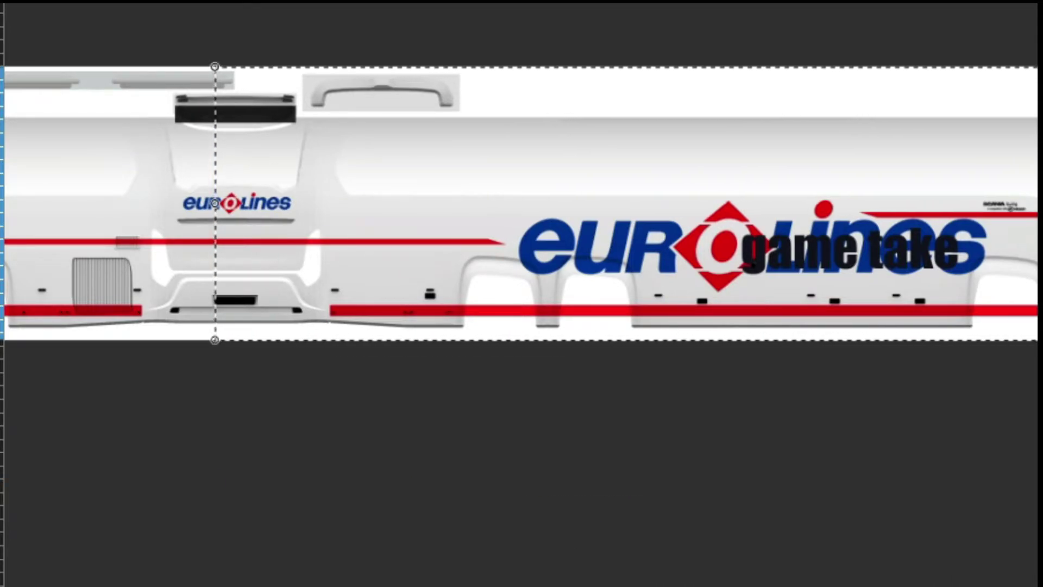
{"action": "scroll", "coordinate": [522, 204], "scroll_direction": "left", "scroll_amount": 5}
{"action": "scroll", "coordinate": [521, 203], "scroll_direction": "right", "scroll_amount": 5}
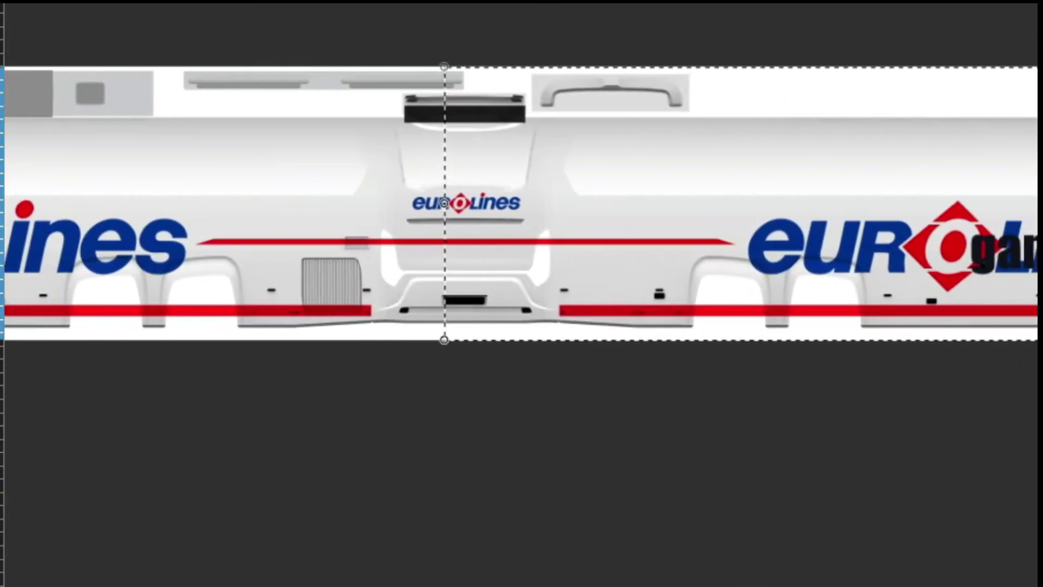
{"action": "key", "text": "Right"}
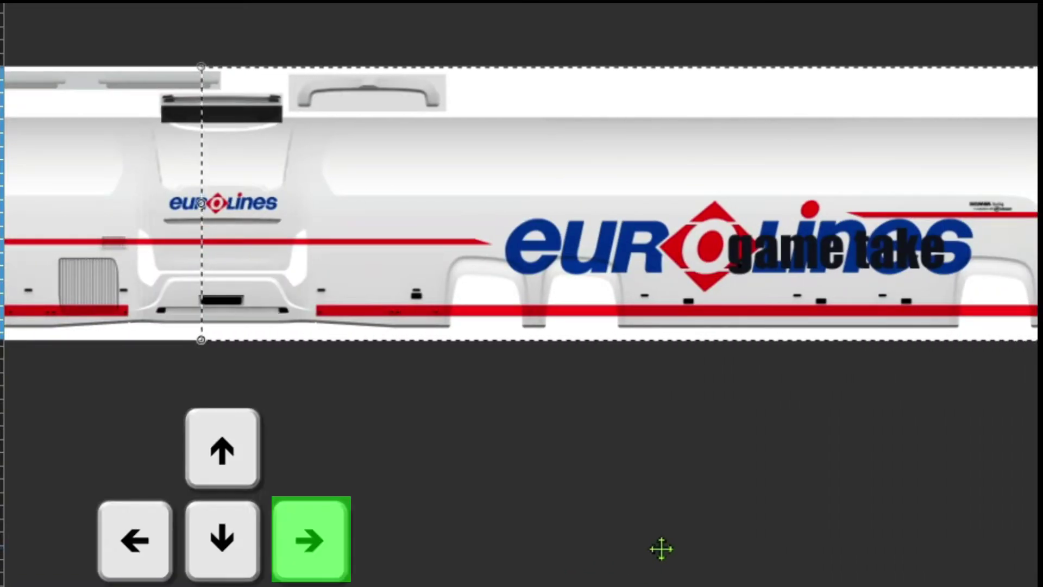
{"action": "key", "text": "Right"}
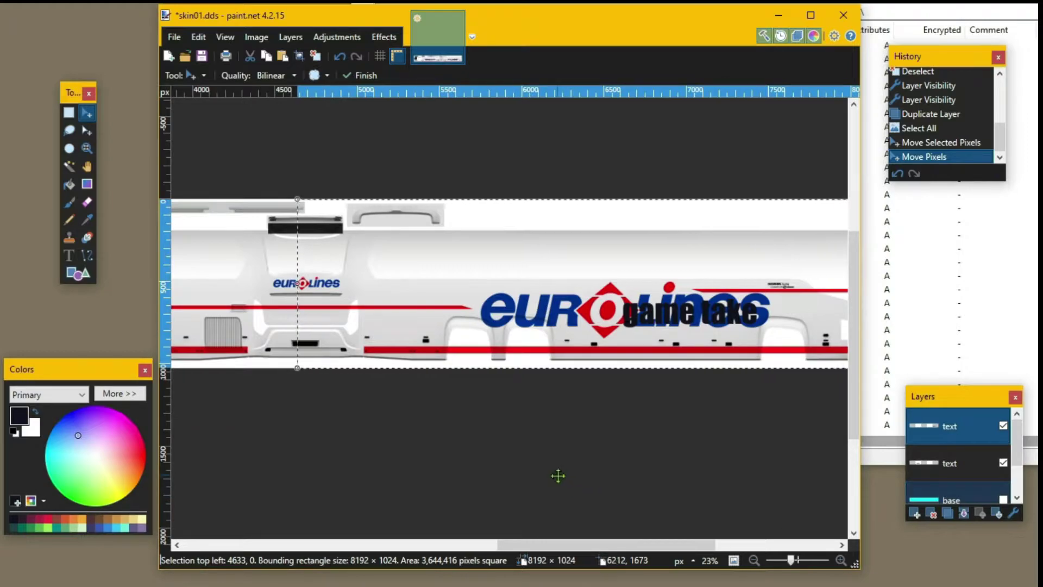
{"action": "key", "text": "ctrl+d"}
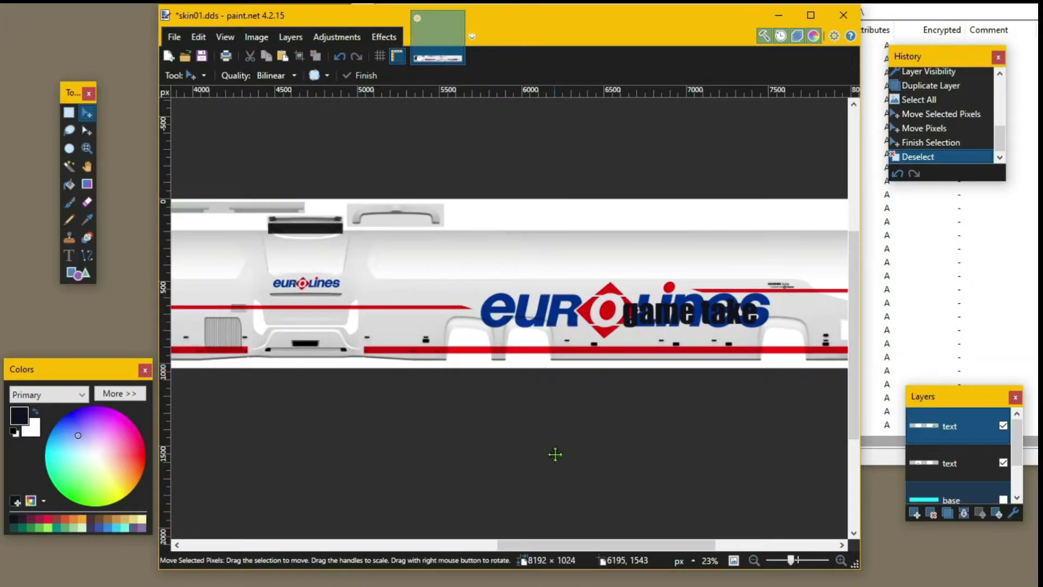
Check both "game take" texts on the cyan base by toggling the base layer on and off
{"action": "scroll", "coordinate": [555, 454], "scroll_direction": "down", "scroll_amount": 3, "text": "ctrl"}
{"action": "left_click_drag", "start_coordinate": [477, 550], "coordinate": [438, 550]}
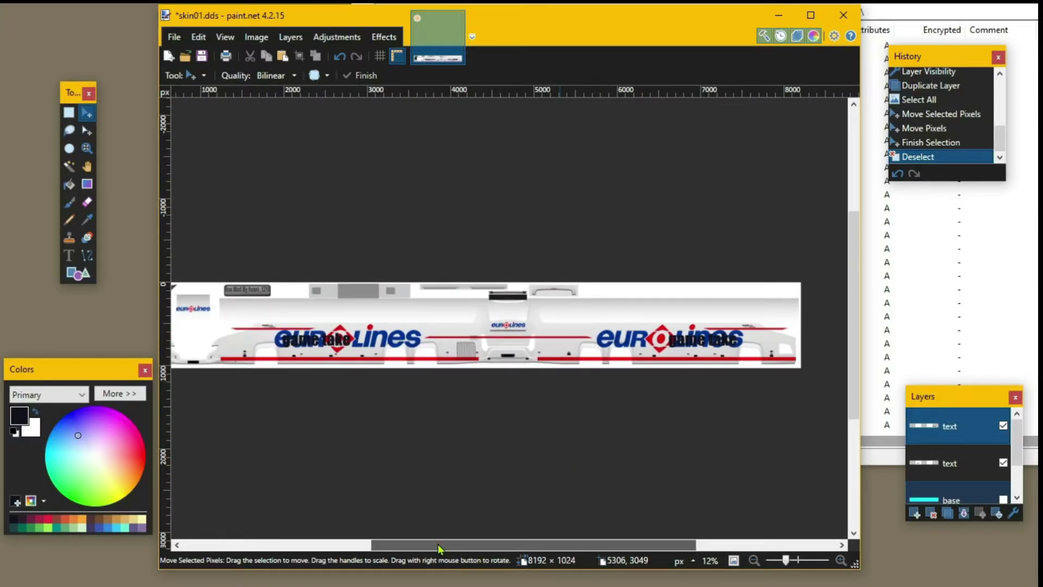
{"action": "left_click", "coordinate": [1003, 499]}
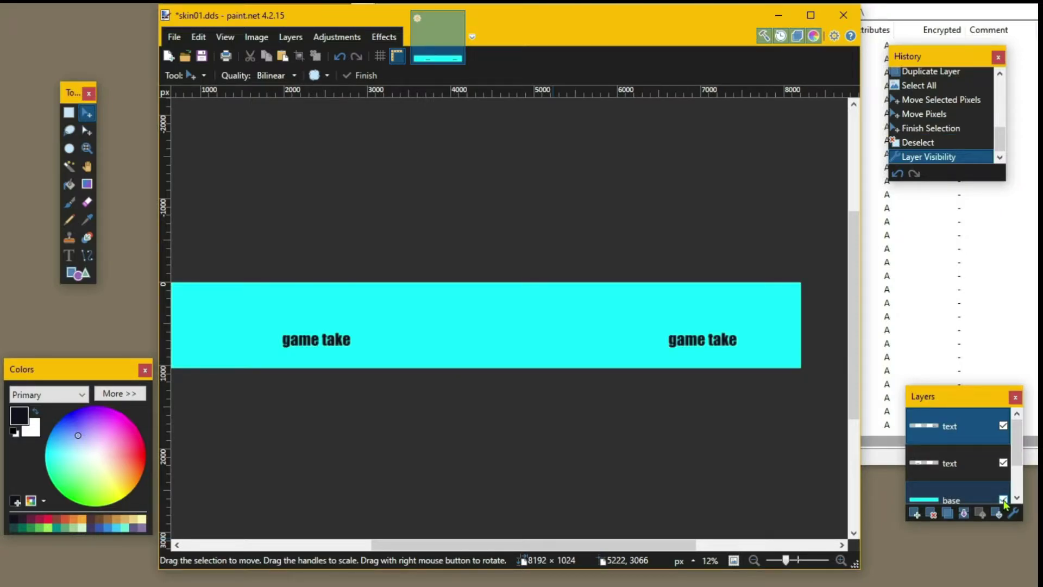
{"action": "left_click", "coordinate": [1003, 500]}
{"action": "scroll", "coordinate": [304, 361], "scroll_direction": "down", "scroll_amount": 1, "text": "ctrl"}
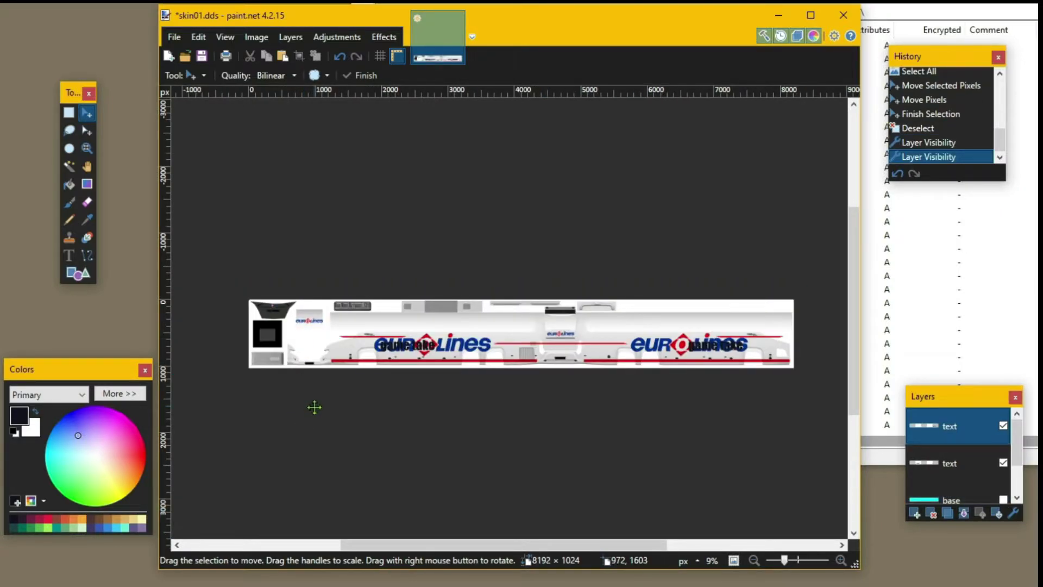
{"action": "scroll", "coordinate": [314, 407], "scroll_direction": "up", "scroll_amount": 4, "text": "ctrl"}
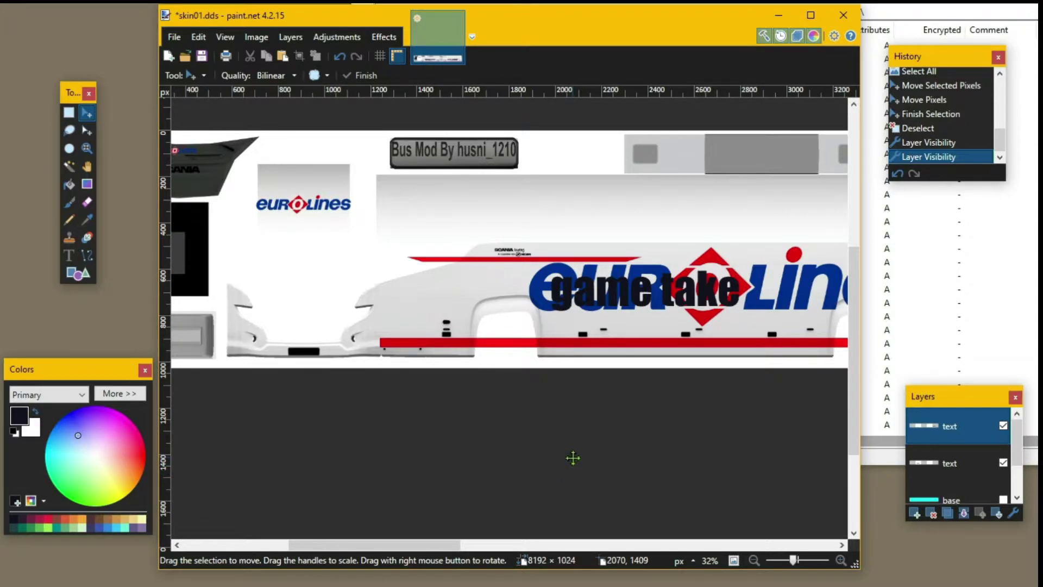
{"action": "scroll", "coordinate": [496, 483], "scroll_direction": "down", "scroll_amount": 3, "text": "ctrl"}
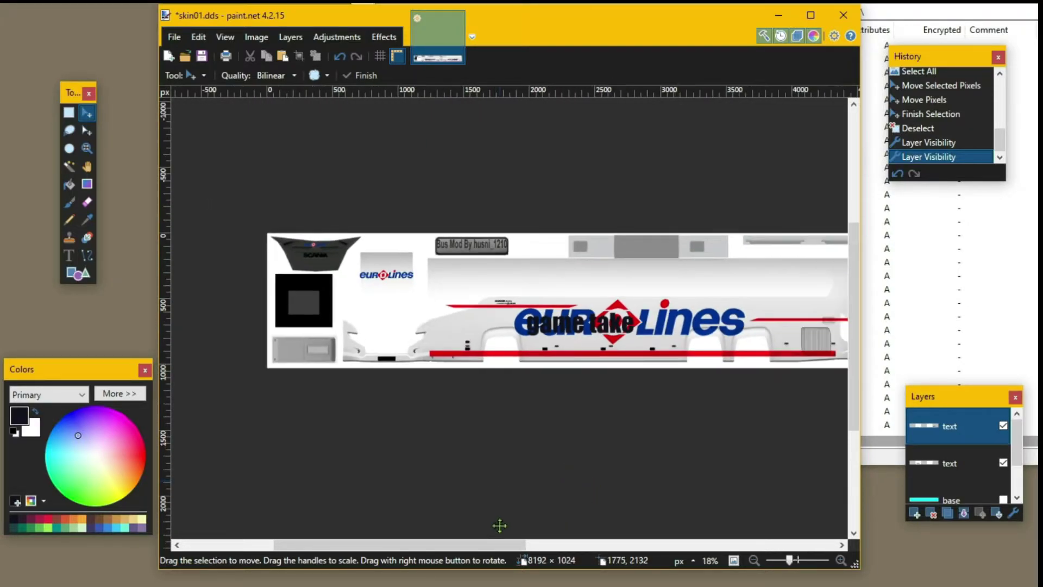
{"action": "scroll", "coordinate": [578, 521], "scroll_direction": "right", "scroll_amount": 5}
{"action": "scroll", "coordinate": [578, 522], "scroll_direction": "down", "scroll_amount": 2, "text": "ctrl"}
{"action": "left_click_drag", "start_coordinate": [533, 545], "coordinate": [539, 545]}
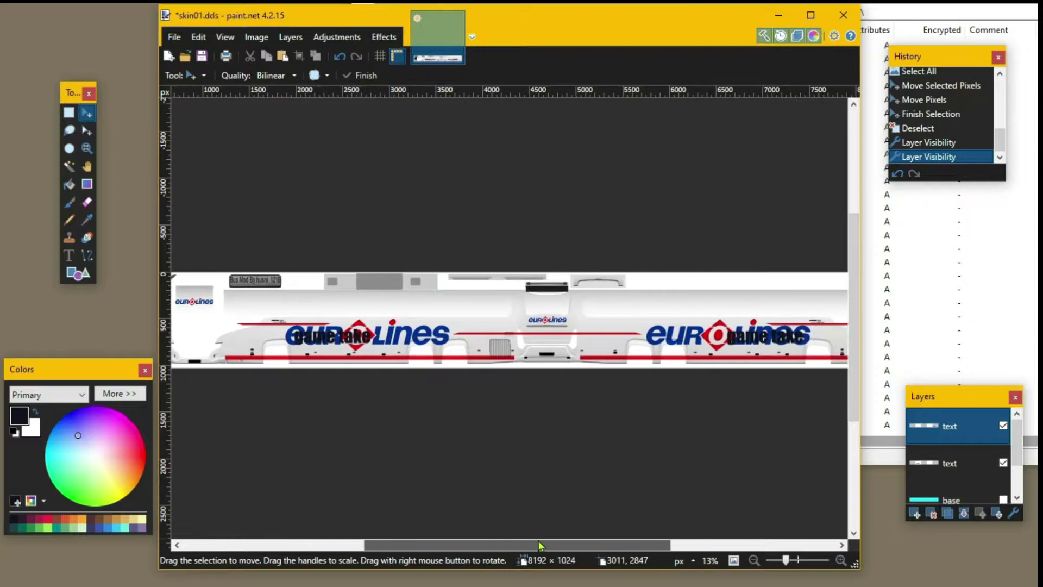
{"action": "scroll", "coordinate": [537, 447], "scroll_direction": "down", "scroll_amount": 1, "text": "ctrl"}
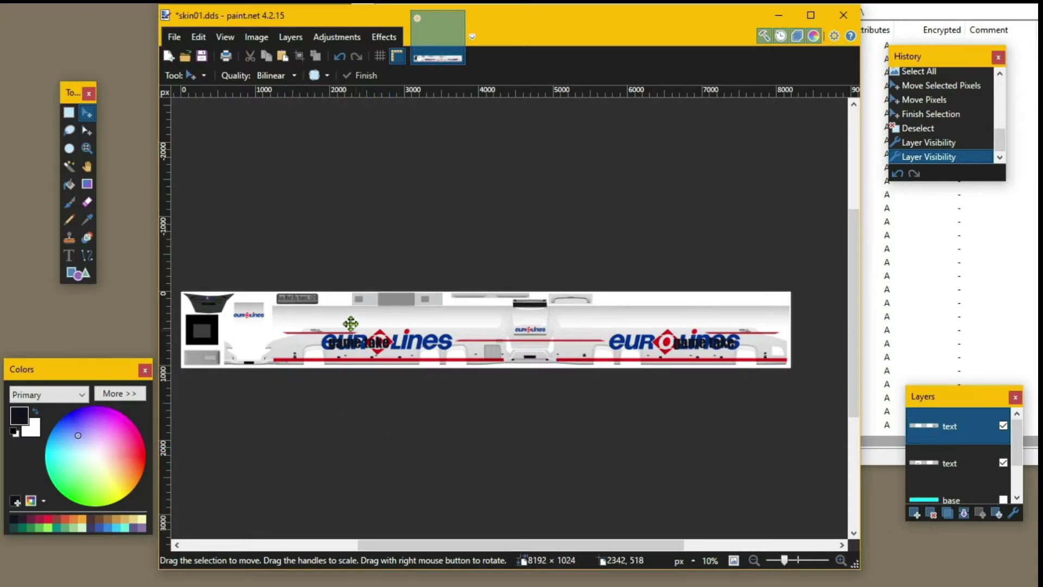
Add a new layer, fill a long rectangular selection over the lower red stripe with bright green using the Paint Bucket, and deselect
{"action": "left_click", "coordinate": [914, 512]}
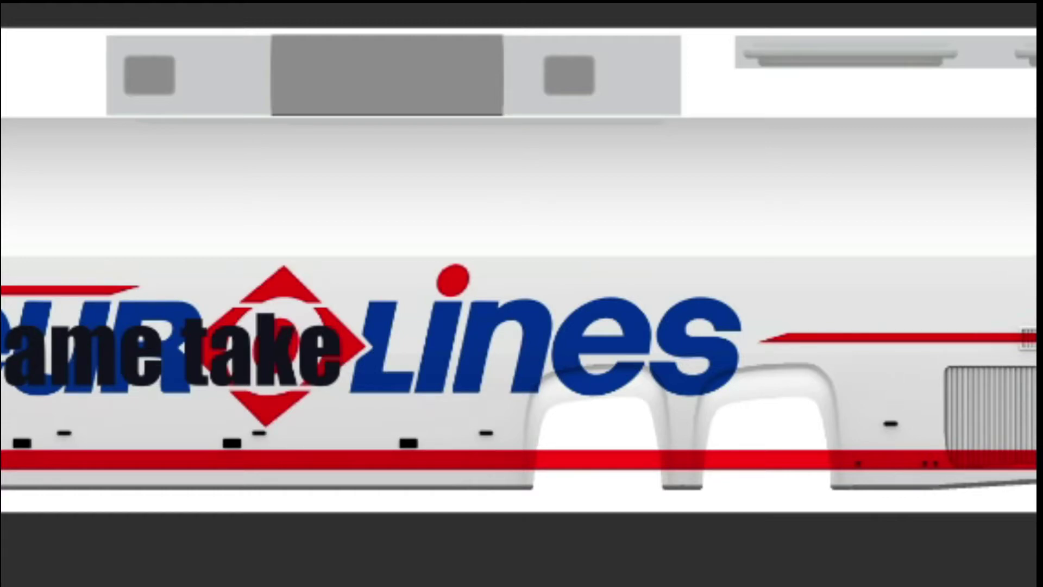
{"action": "left_click_drag", "start_coordinate": [1, 449], "coordinate": [1038, 470]}
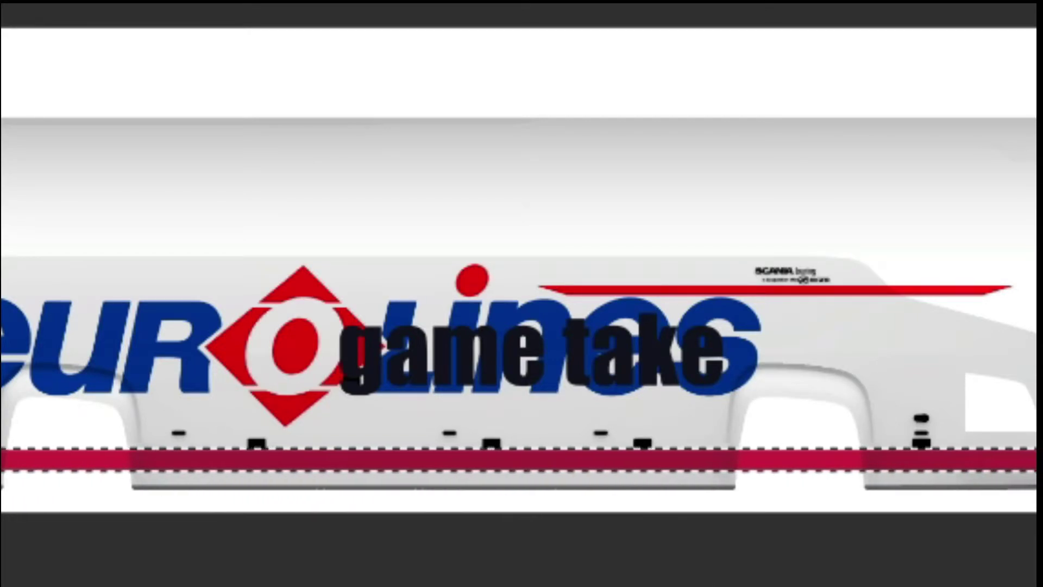
{"action": "key", "text": "alt+BackSpace"}
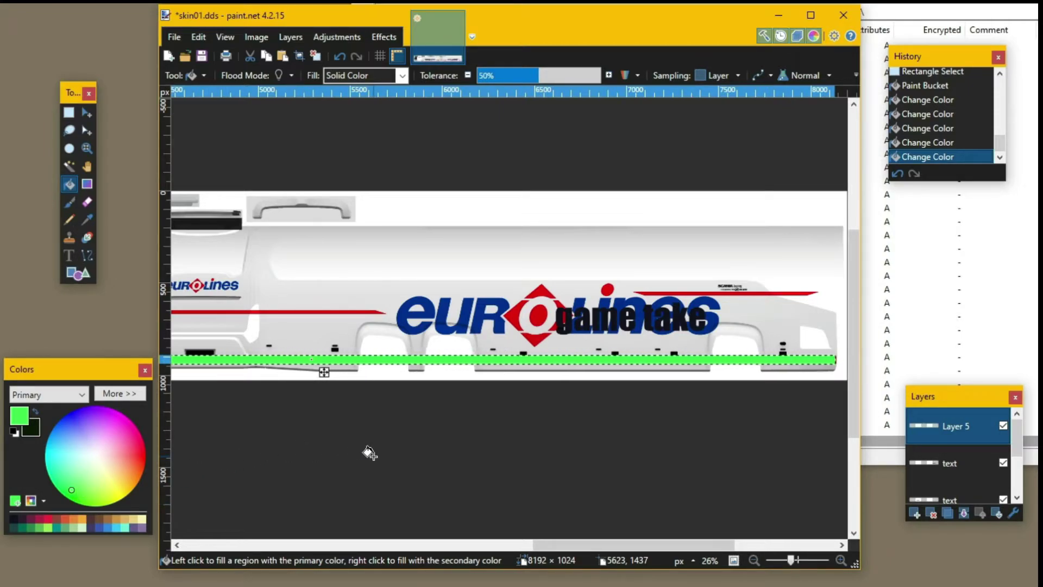
{"action": "key", "text": "ctrl+d"}
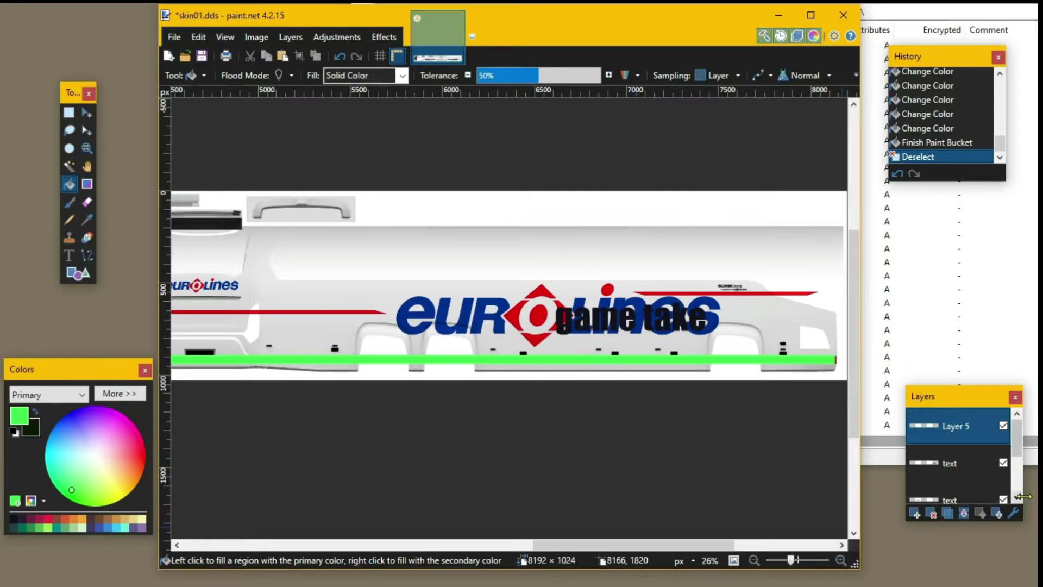
Make the cyan base layer visible beneath the green stripe and the text layers
{"action": "scroll", "coordinate": [1016, 460], "scroll_direction": "down", "scroll_amount": 3}
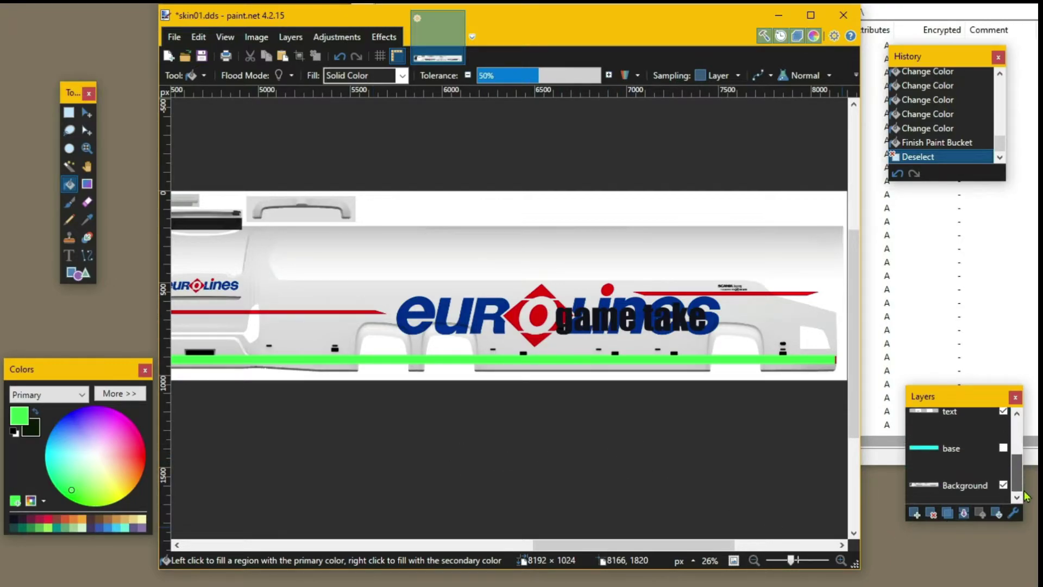
{"action": "left_click", "coordinate": [1003, 449]}
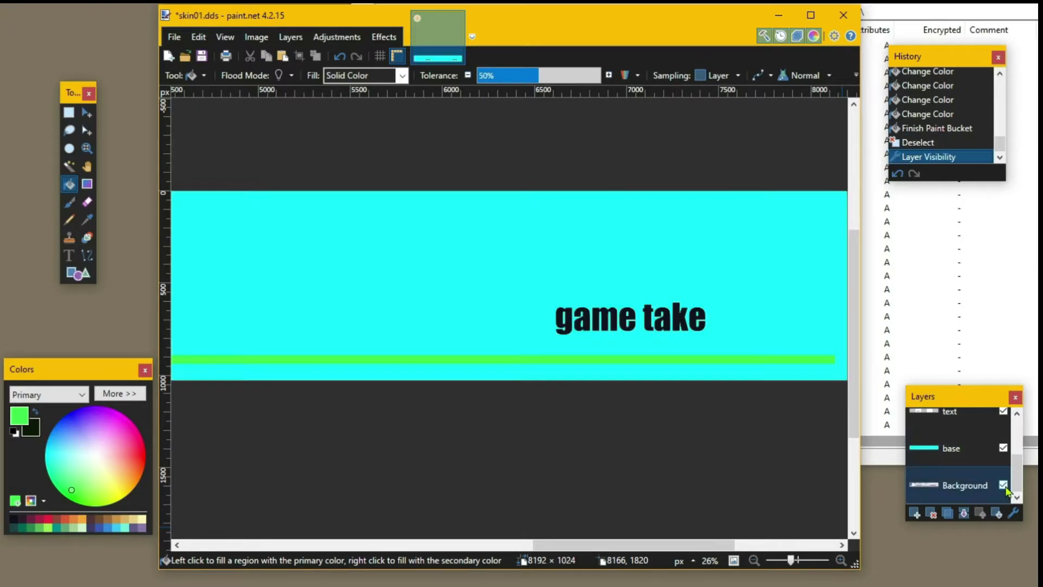
Hide the Background layer and save the flattened image as skin01.dds in DirectDraw Surface format with BC3 (Linear, DXT5), replacing the existing file
{"action": "left_click", "coordinate": [1003, 486]}
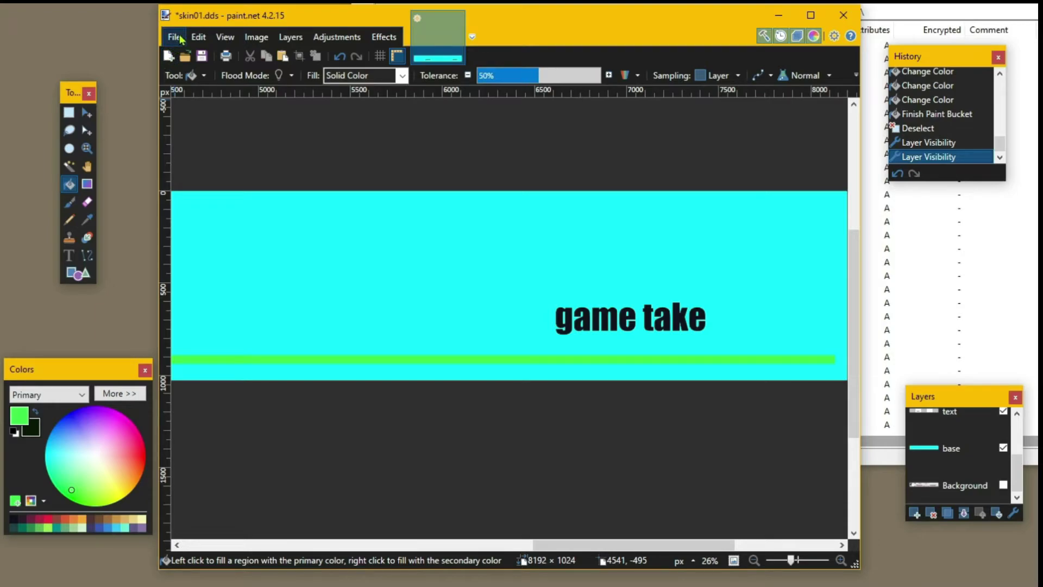
{"action": "left_click", "coordinate": [174, 37]}
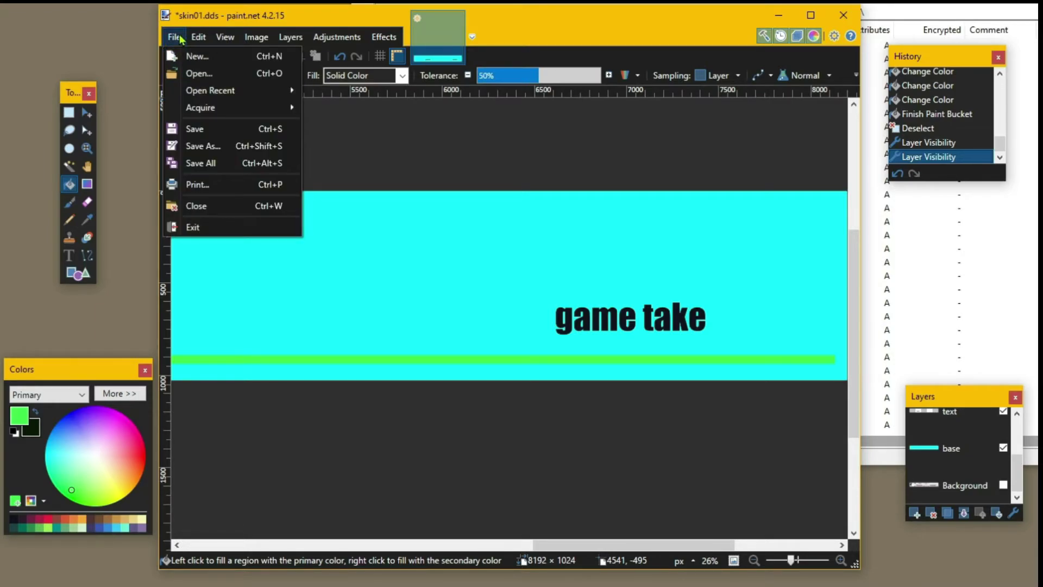
{"action": "left_click", "coordinate": [233, 147]}
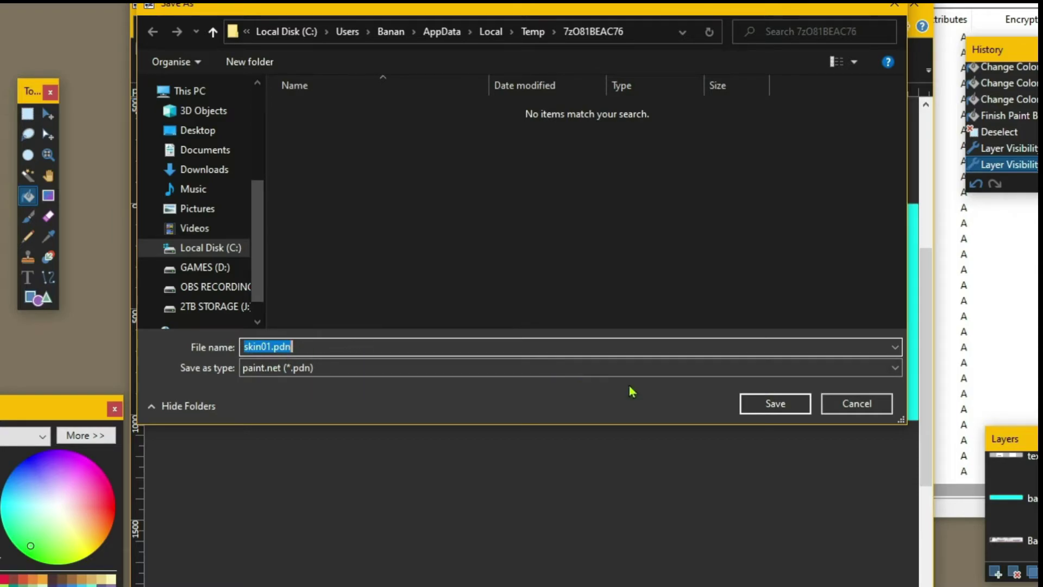
{"action": "left_click", "coordinate": [895, 369]}
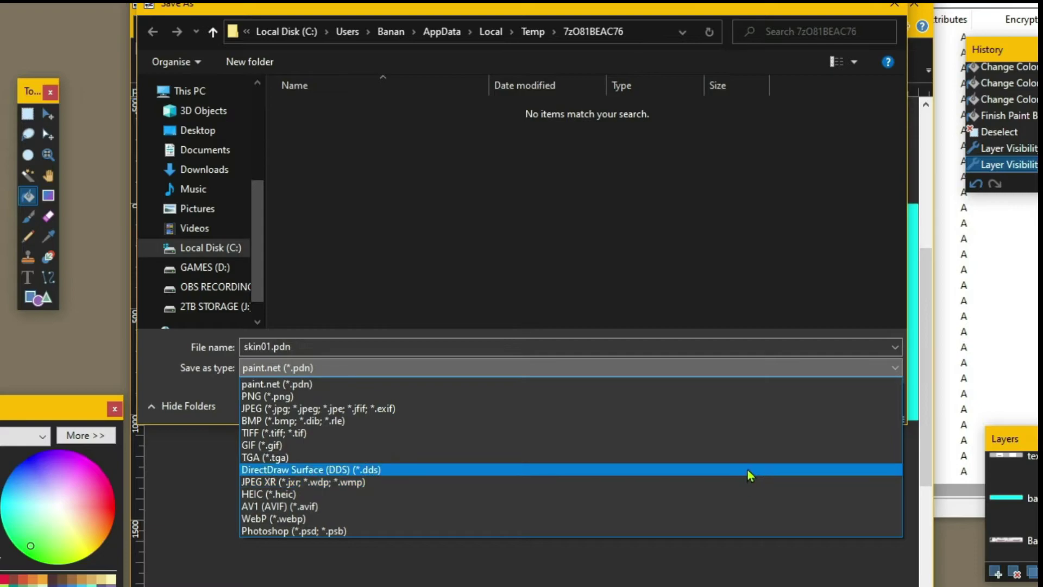
{"action": "left_click", "coordinate": [747, 470]}
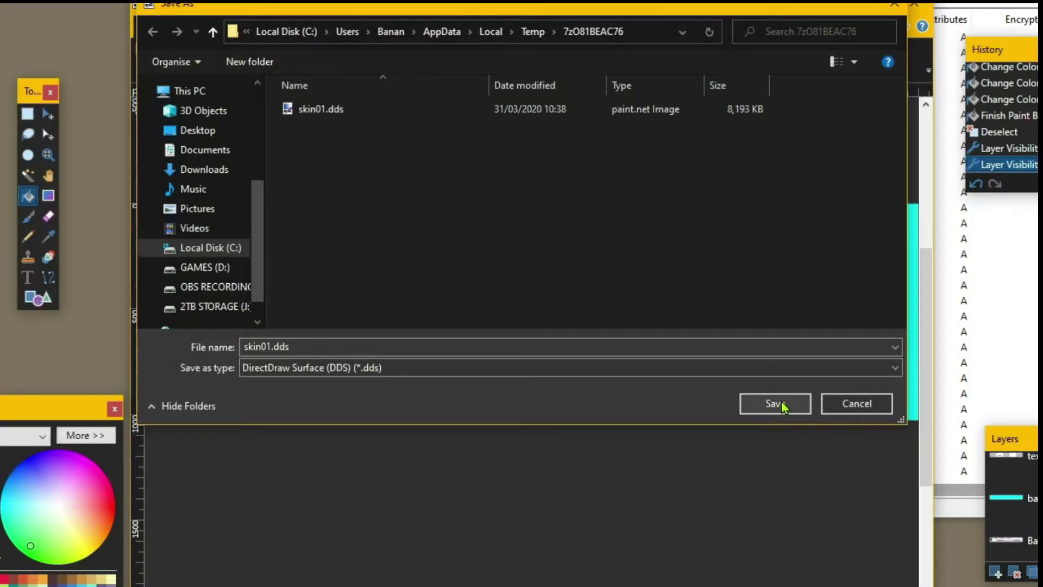
{"action": "left_click", "coordinate": [783, 408]}
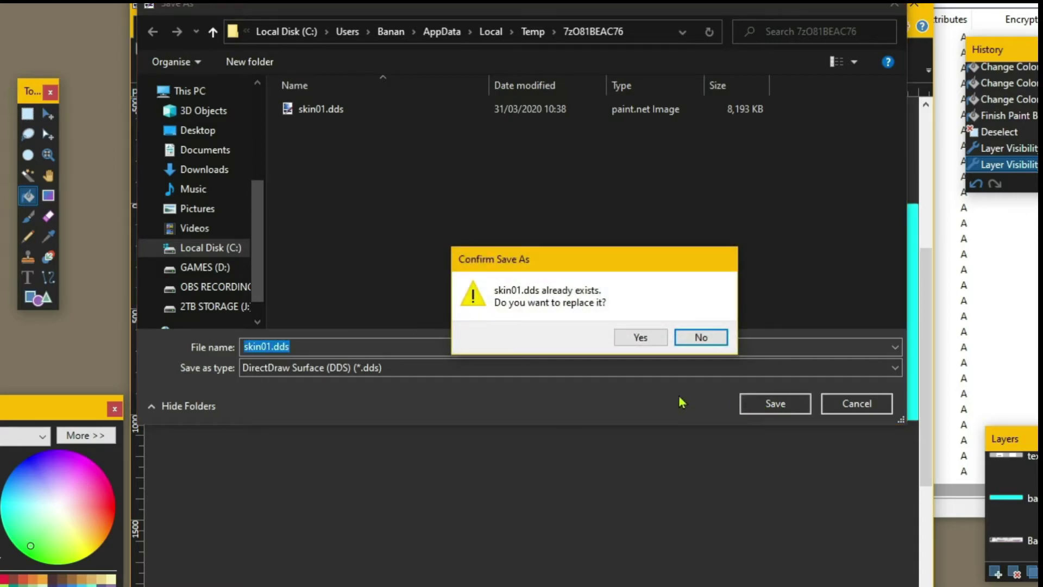
{"action": "left_click", "coordinate": [639, 340]}
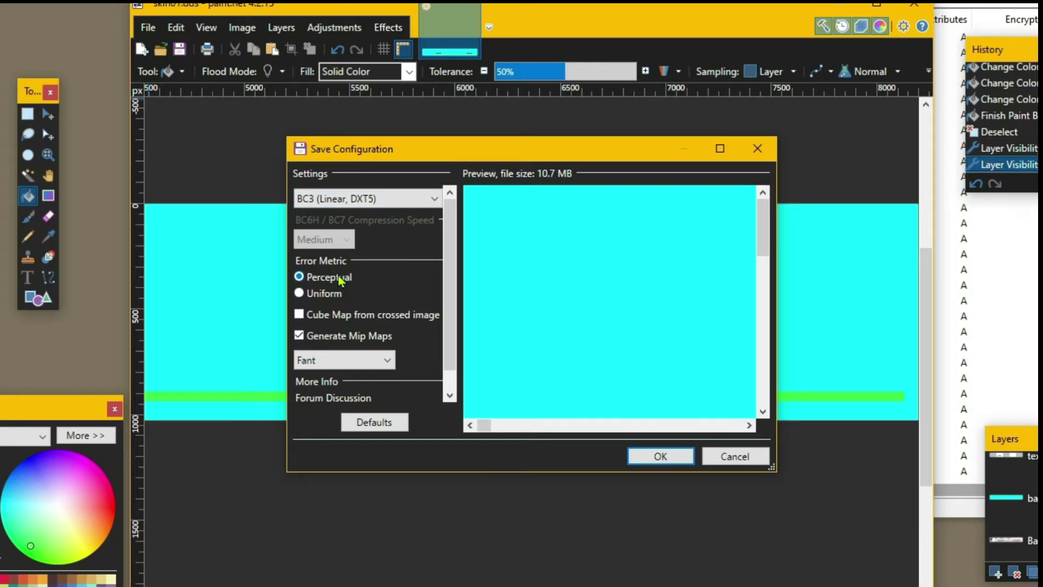
{"action": "left_click", "coordinate": [662, 458]}
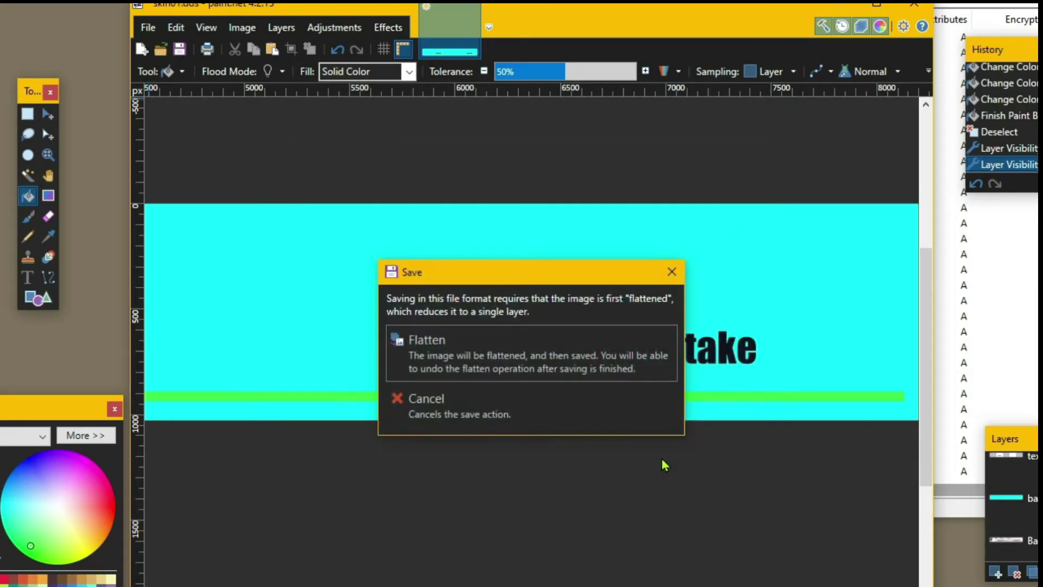
{"action": "left_click", "coordinate": [580, 362]}
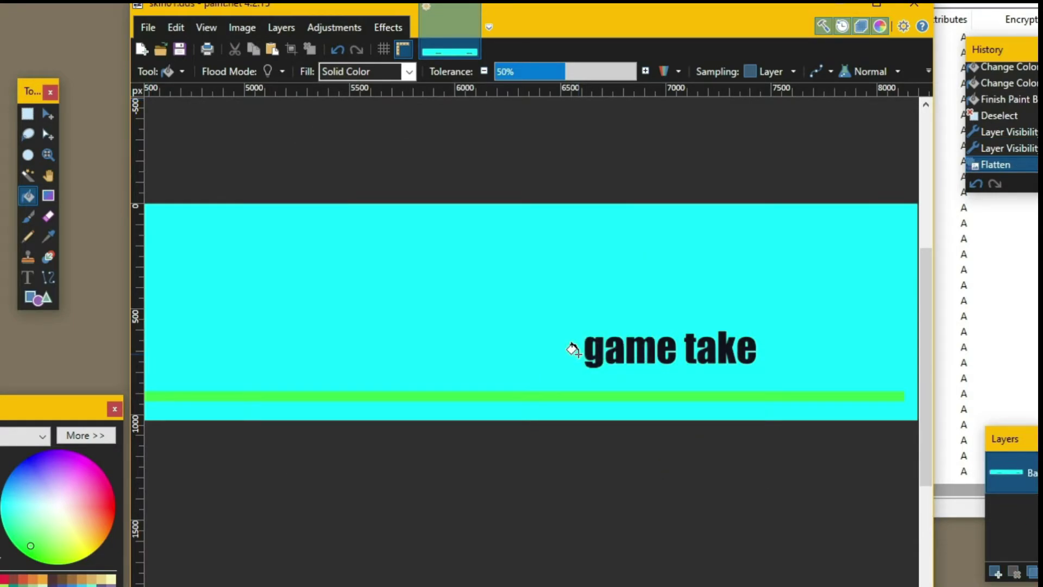
Close paint.net and update the modified skin01.dds in the 7-Zip archive
{"action": "left_click", "coordinate": [915, 6]}
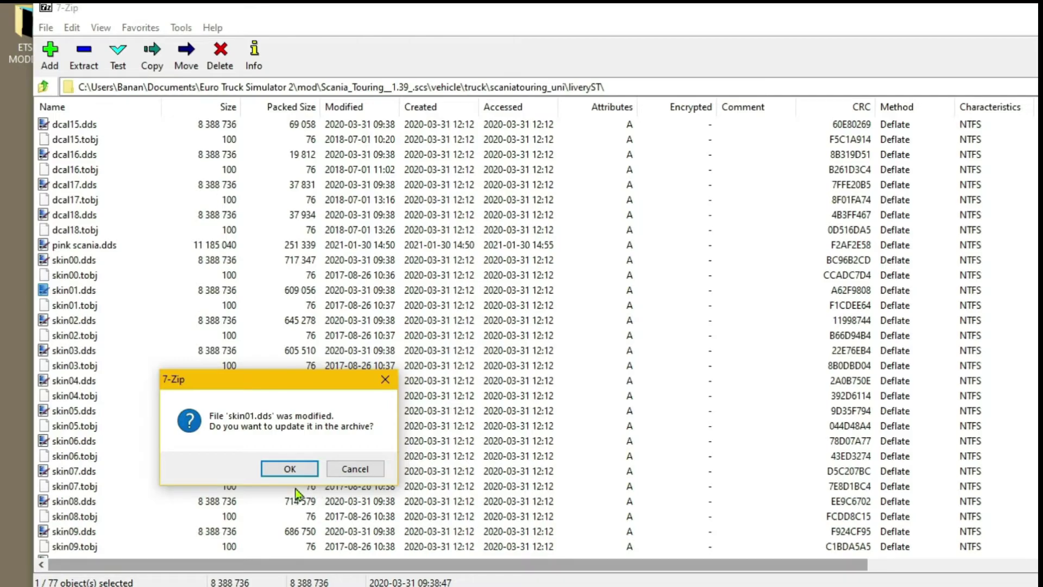
{"action": "left_click", "coordinate": [296, 471]}
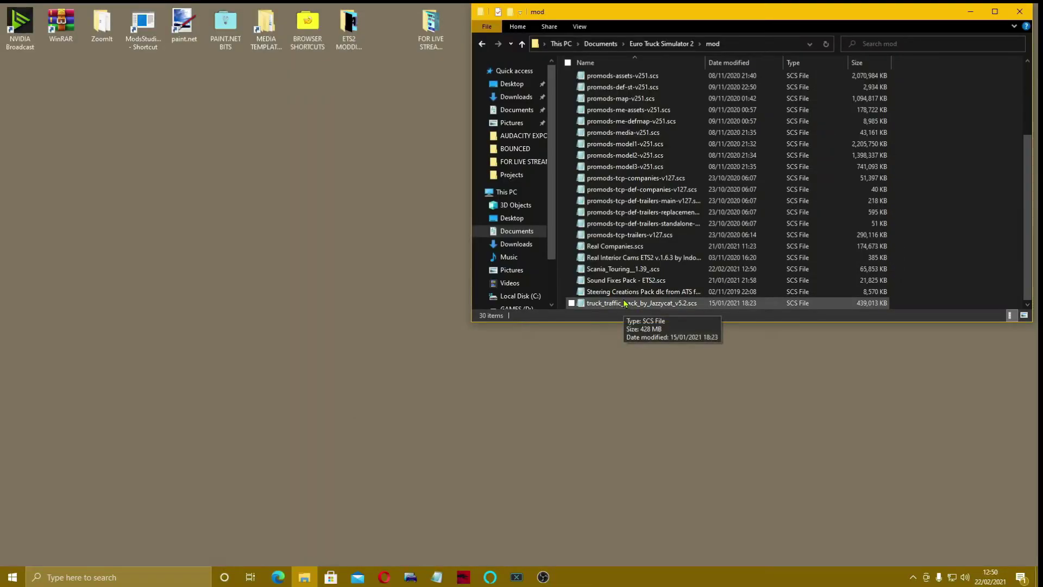
Open Scania_Touring__1.39_.scs from the mod folder in 7-Zip and browse to vehicle\truck\scaniatouring_uni\liveryST
{"action": "left_click", "coordinate": [582, 271]}
{"action": "right_click", "coordinate": [582, 272]}
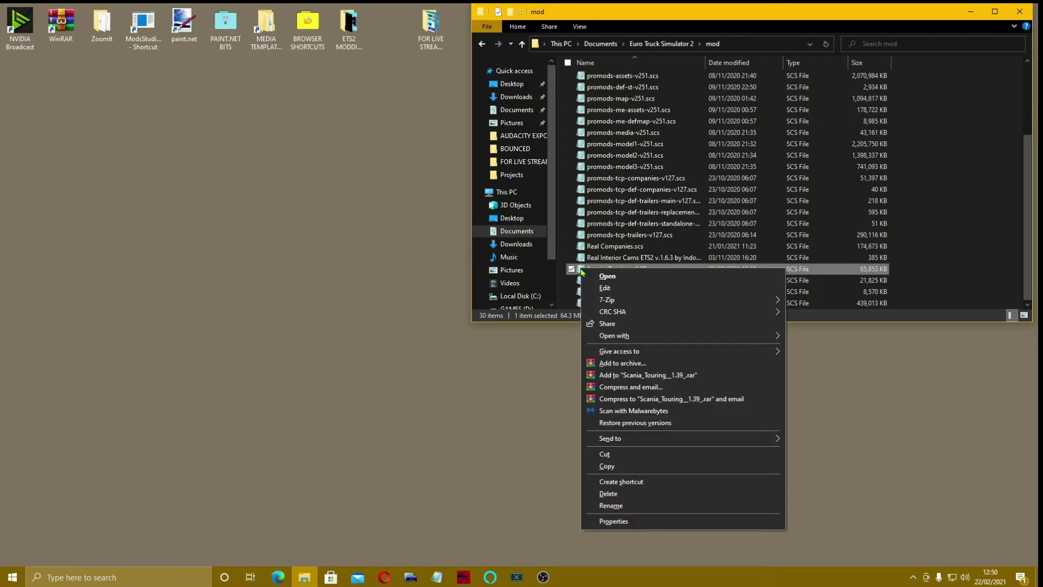
{"action": "mouse_move", "coordinate": [721, 302]}
{"action": "left_click", "coordinate": [823, 302]}
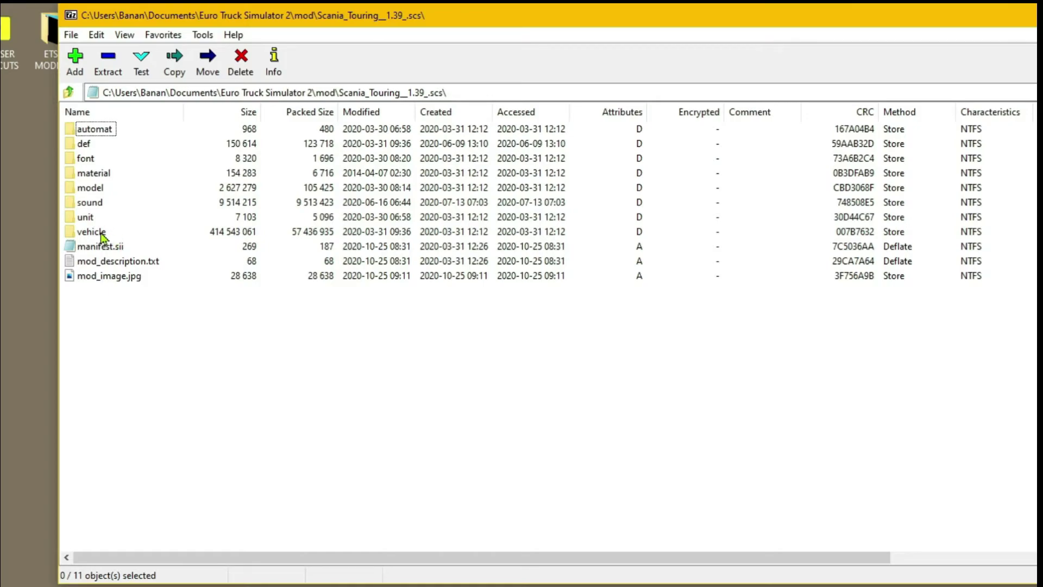
{"action": "double_click", "coordinate": [100, 232]}
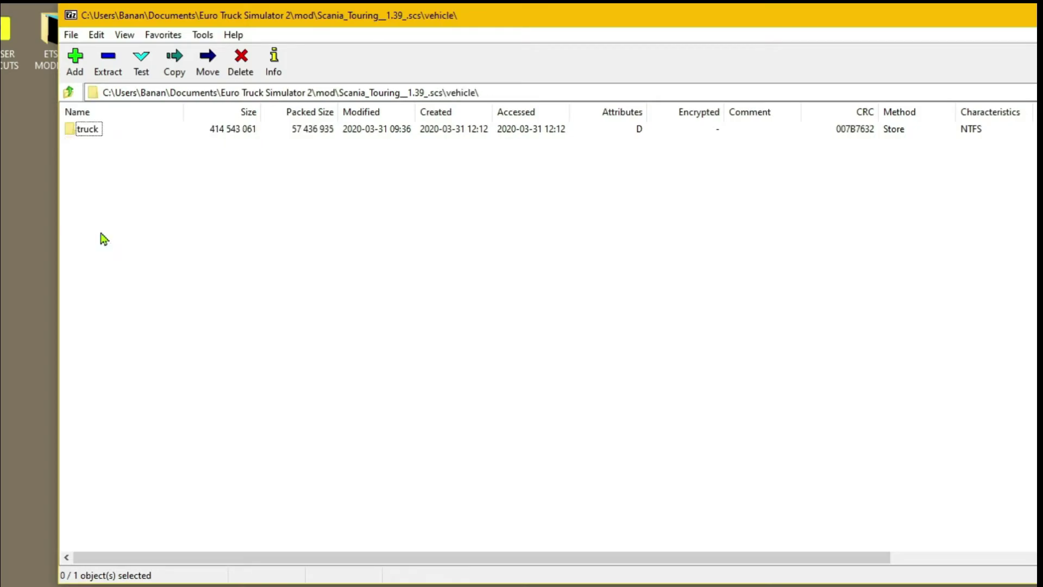
{"action": "double_click", "coordinate": [85, 132]}
{"action": "double_click", "coordinate": [105, 132]}
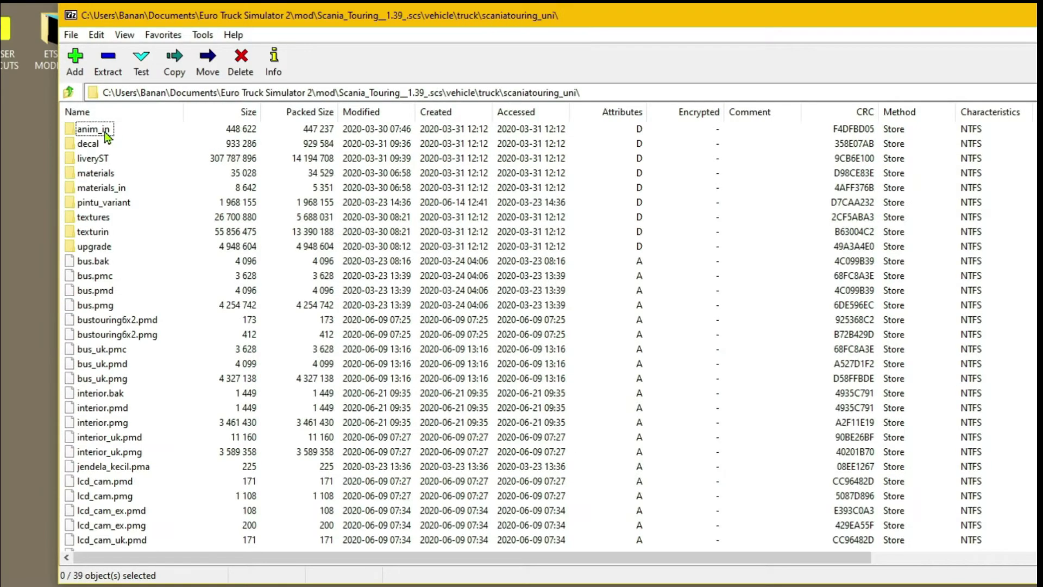
{"action": "double_click", "coordinate": [91, 159]}
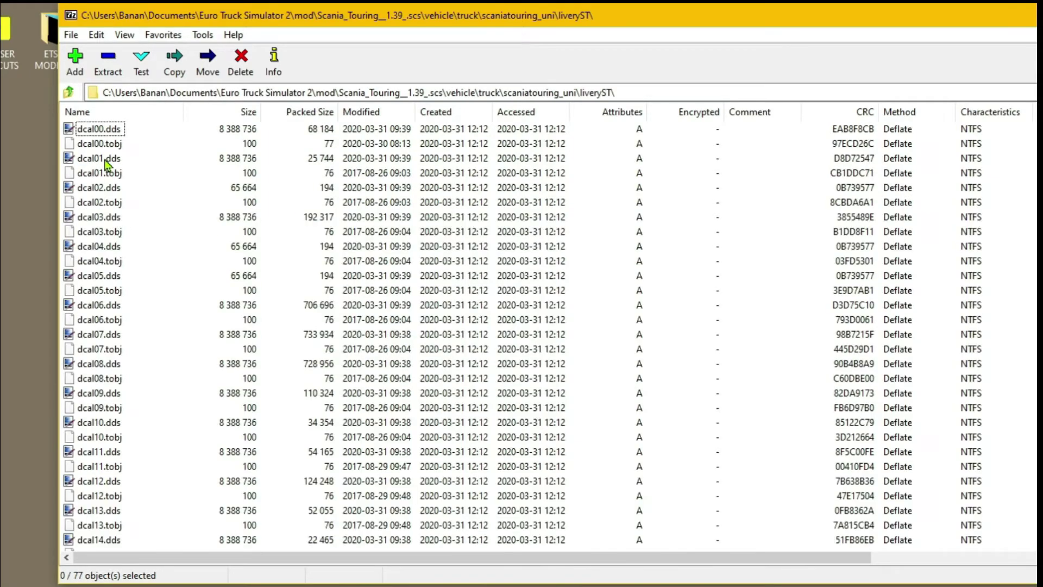
Open skin01.dds from the archive to check the saved skin, and close the image, the archive and the mod folder
{"action": "scroll", "coordinate": [163, 196], "scroll_direction": "down", "scroll_amount": 7}
{"action": "scroll", "coordinate": [163, 201], "scroll_direction": "down", "scroll_amount": 4}
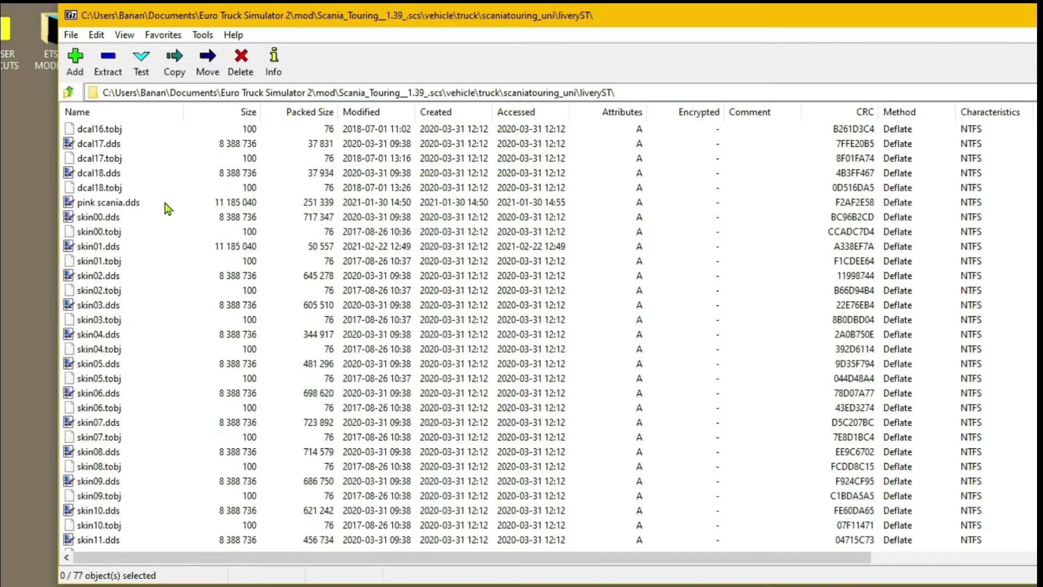
{"action": "double_click", "coordinate": [69, 248]}
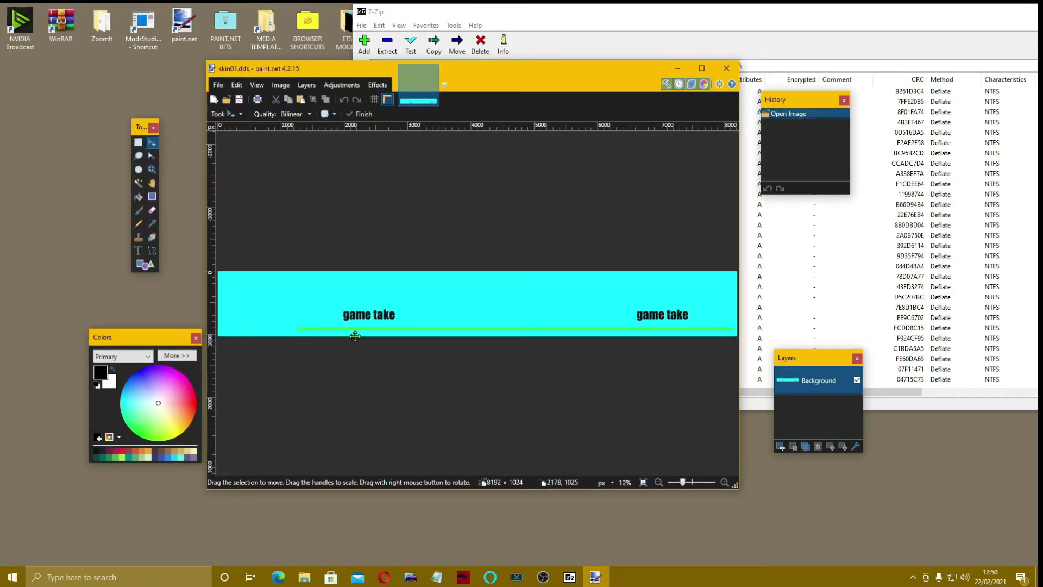
{"action": "left_click", "coordinate": [727, 69]}
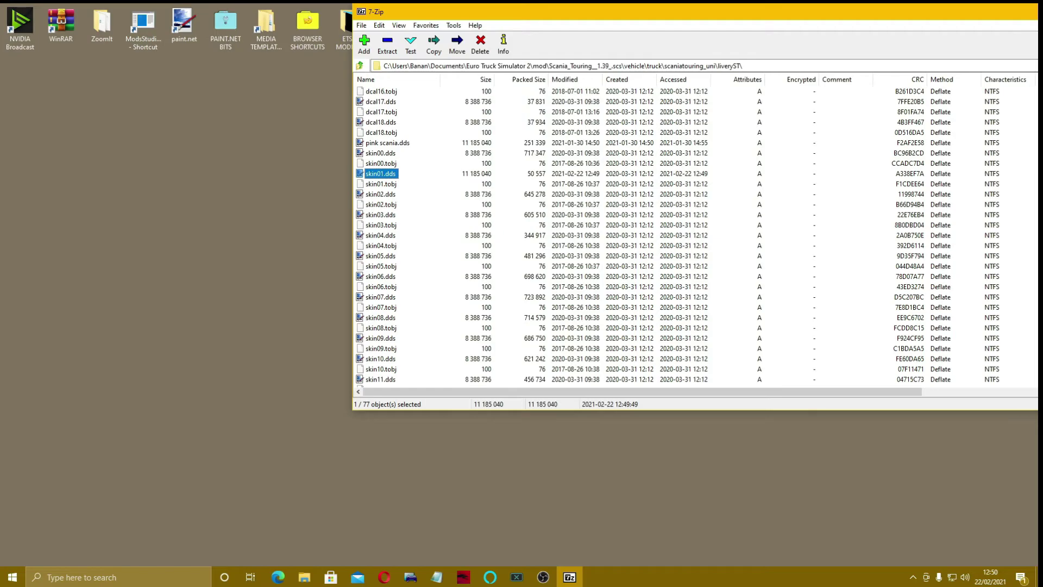
{"action": "key", "text": "alt+F4"}
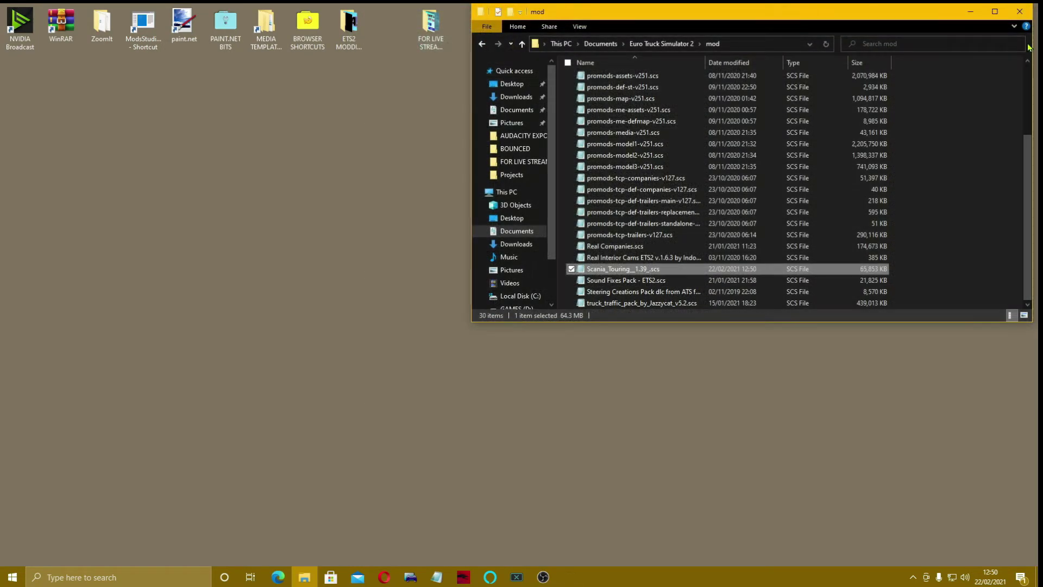
{"action": "left_click", "coordinate": [1020, 12]}
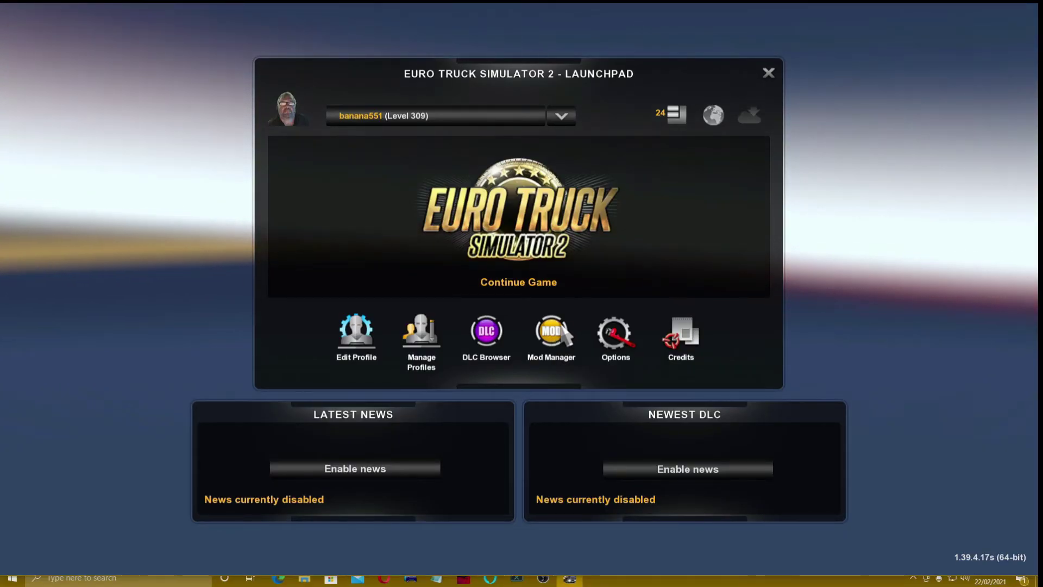
In Euro Truck Simulator 2, check that the Scania Touring [1.39] mod is active, and continue the game
{"action": "left_click", "coordinate": [562, 326]}
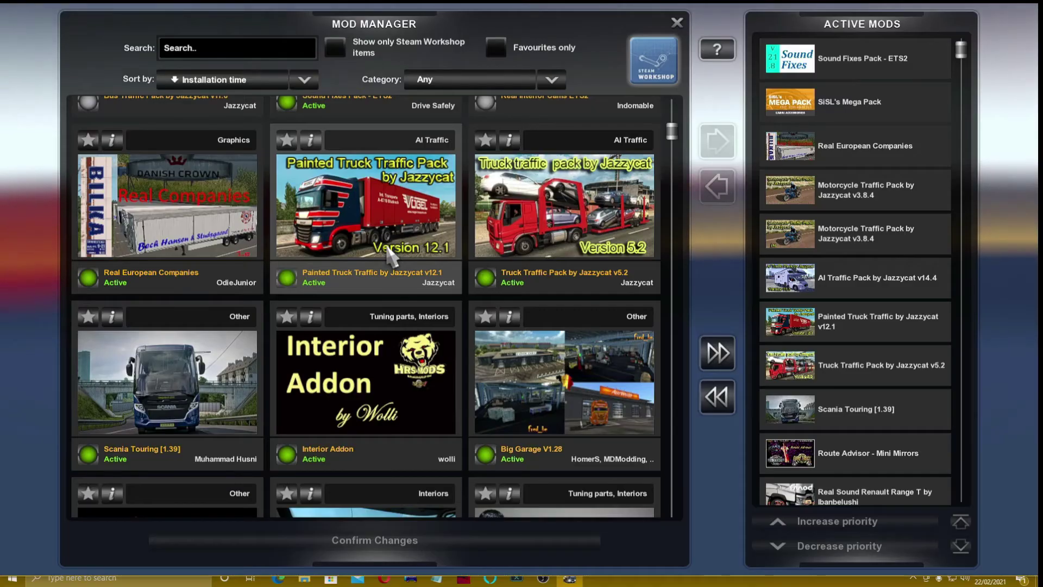
{"action": "scroll", "coordinate": [307, 318], "scroll_direction": "down", "scroll_amount": 2}
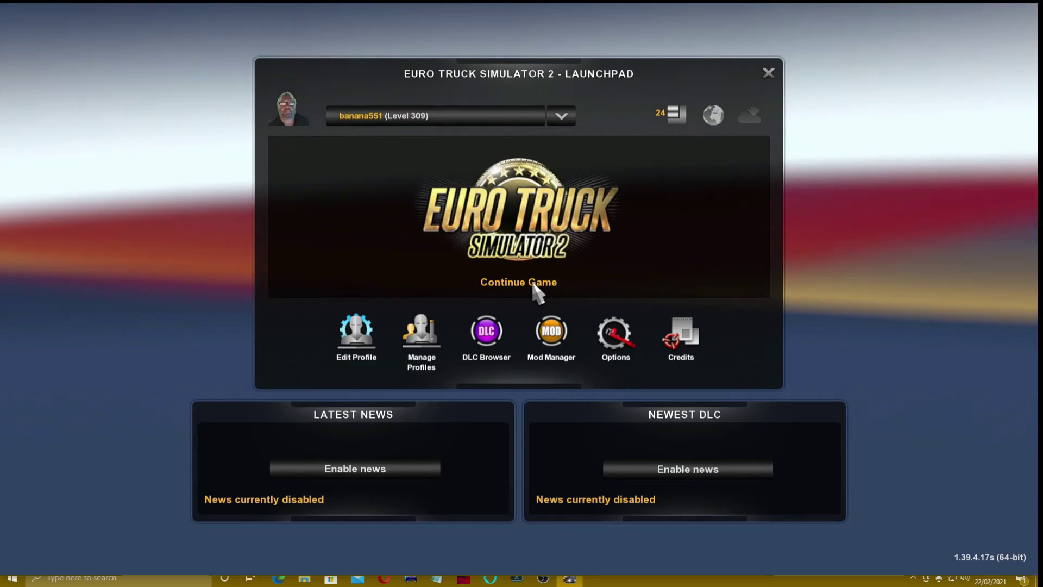
{"action": "left_click", "coordinate": [533, 285]}
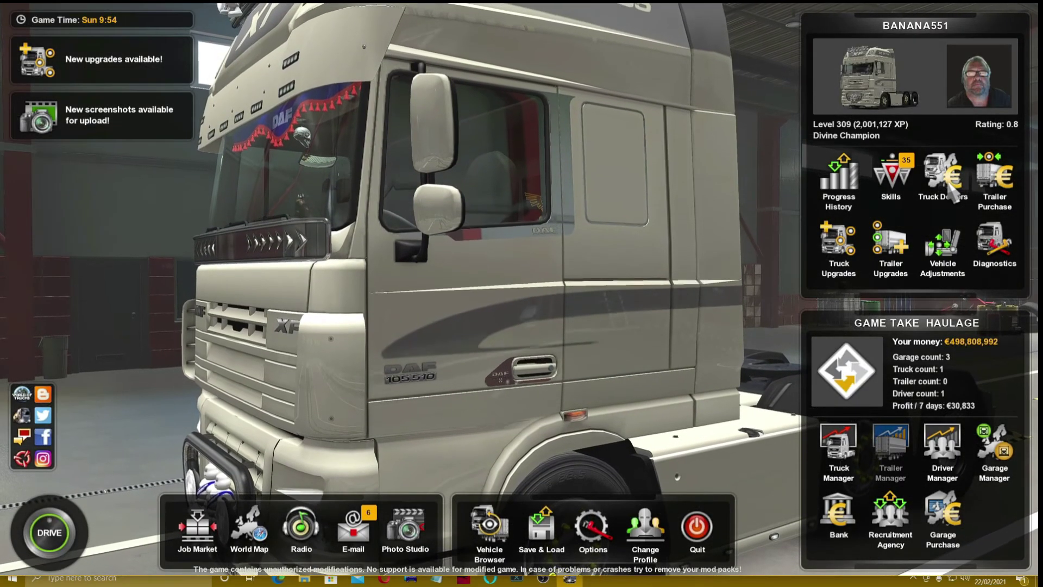
Go to the mod truck dealer and open the Scania R 2009 Skin Stock bus for customization
{"action": "left_click", "coordinate": [956, 193]}
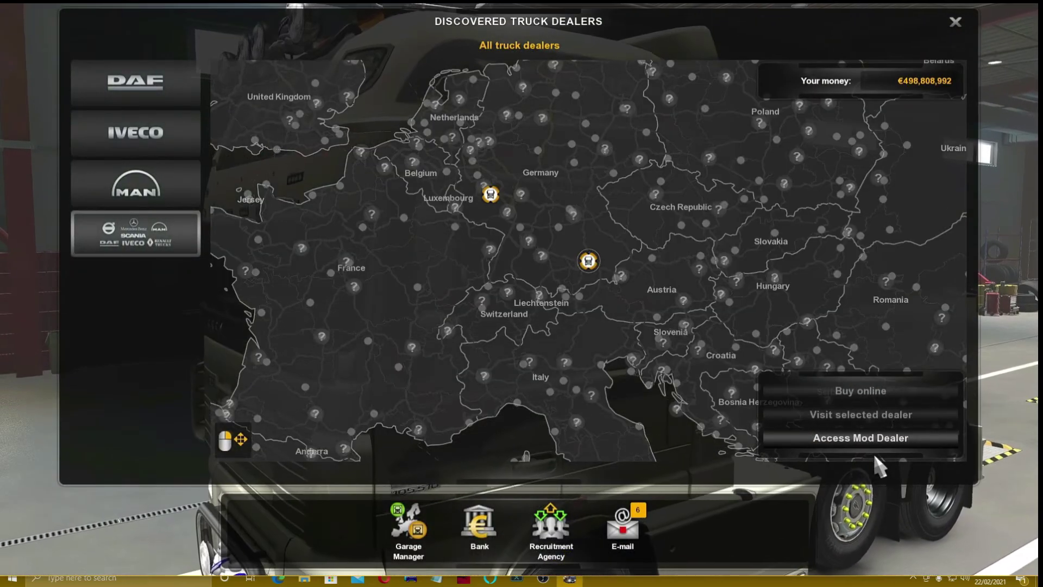
{"action": "left_click", "coordinate": [871, 439]}
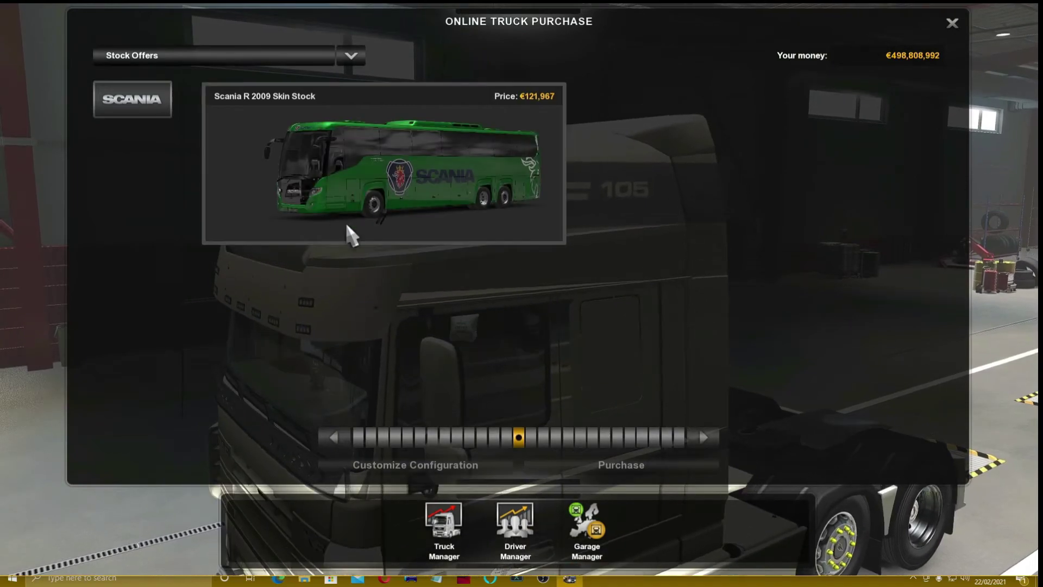
{"action": "left_click", "coordinate": [324, 140]}
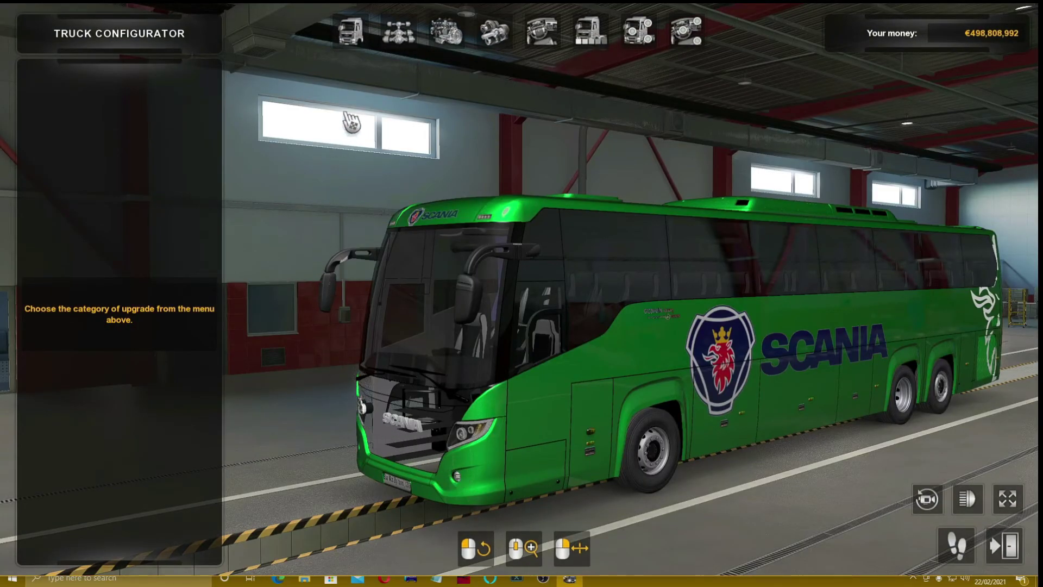
Preview the first six cabin skins on the bus, from scania touring k410_uk through to Ouibus (EU)
{"action": "left_click", "coordinate": [353, 39]}
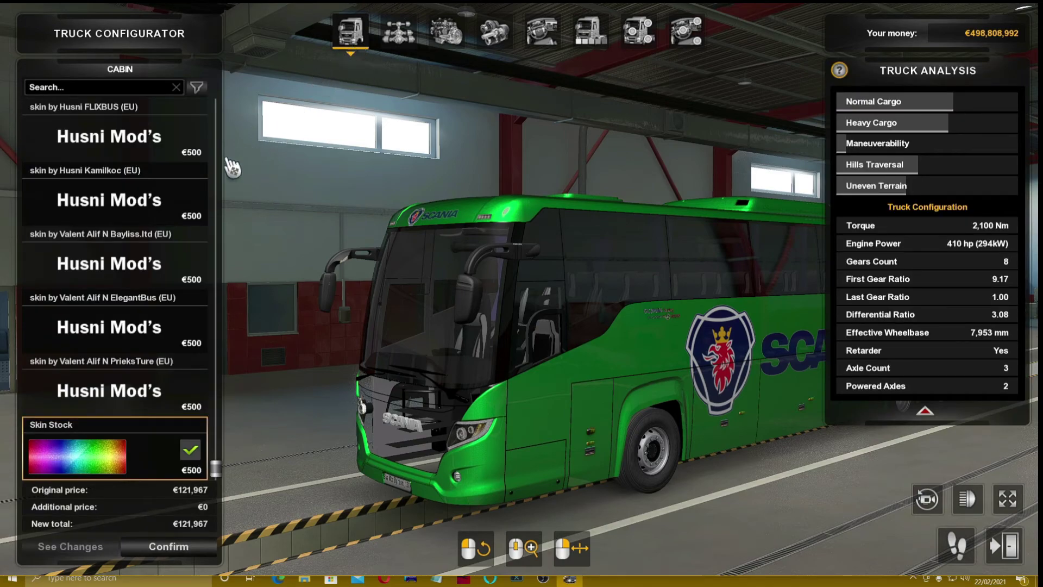
{"action": "left_click_drag", "start_coordinate": [216, 469], "coordinate": [215, 104]}
{"action": "left_click", "coordinate": [174, 148]}
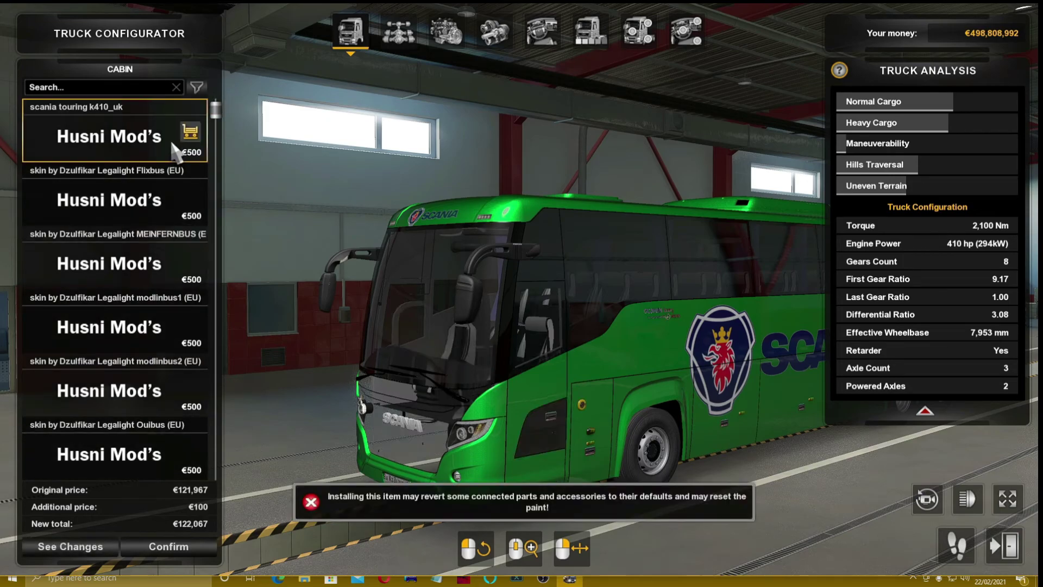
{"action": "left_click", "coordinate": [149, 202]}
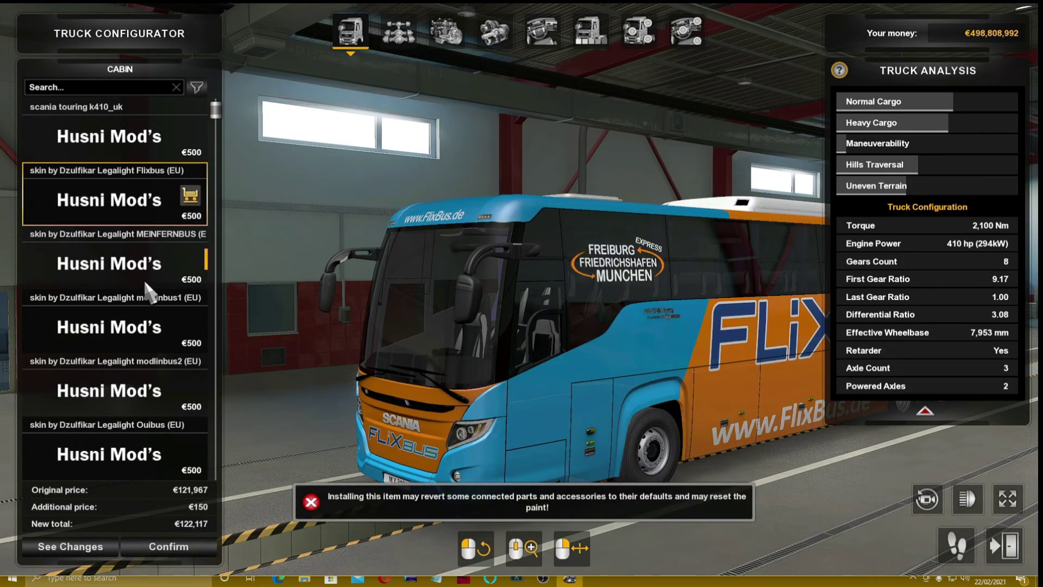
{"action": "left_click", "coordinate": [144, 282]}
{"action": "left_click", "coordinate": [144, 340]}
{"action": "left_click", "coordinate": [140, 392]}
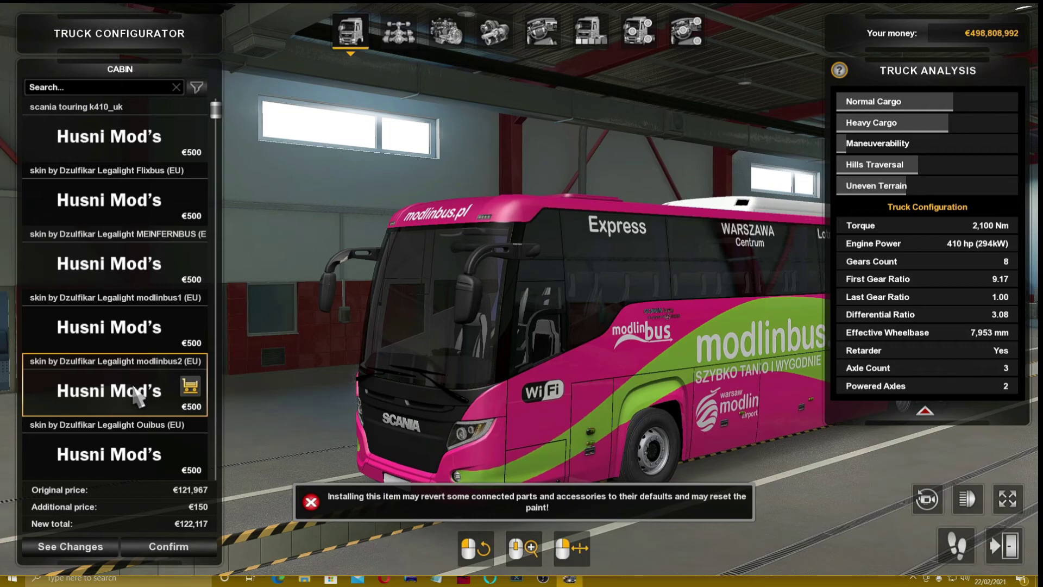
{"action": "left_click", "coordinate": [129, 461]}
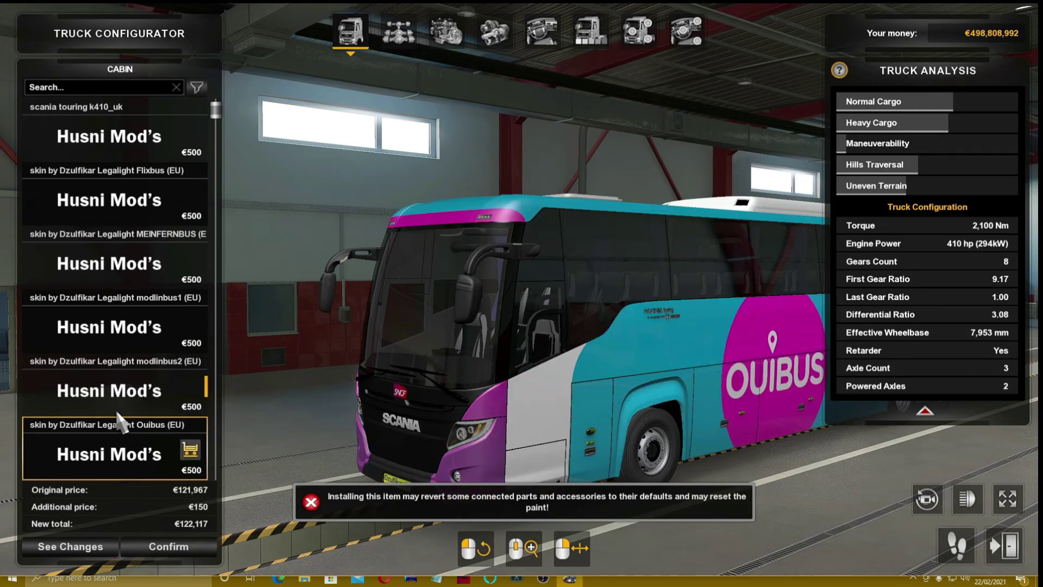
Preview the lucketts, okebus and pat's coaches skins, and apply the EUROLINES (EU) skin to the bus
{"action": "scroll", "coordinate": [122, 424], "scroll_direction": "down", "scroll_amount": 5}
{"action": "left_click", "coordinate": [135, 136]}
{"action": "left_click", "coordinate": [136, 206]}
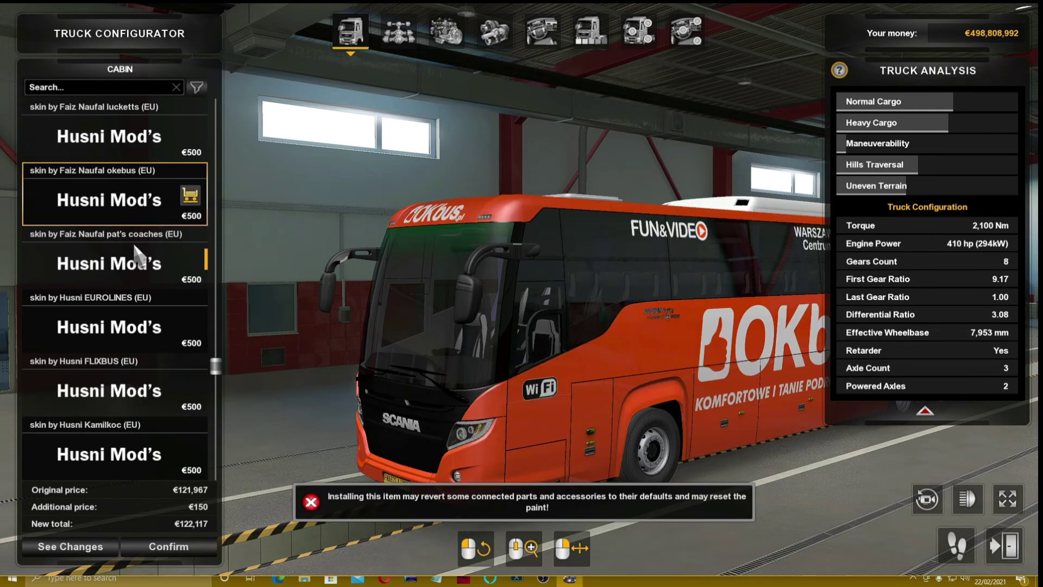
{"action": "left_click", "coordinate": [142, 264]}
{"action": "left_click", "coordinate": [121, 337]}
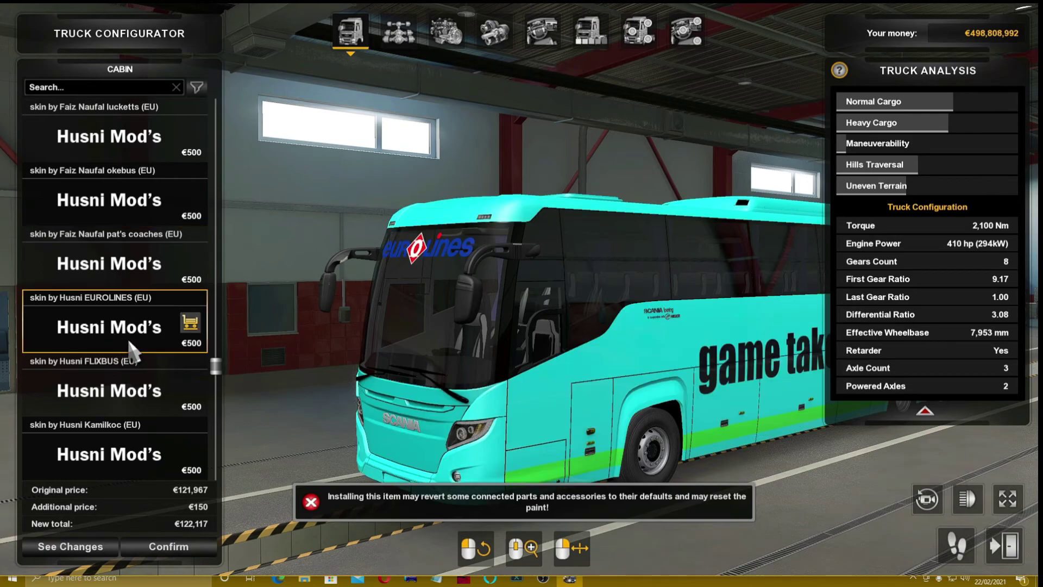
Inspect the custom skin on both sides and the front of the bus in the fullscreen preview
{"action": "left_click", "coordinate": [1008, 499]}
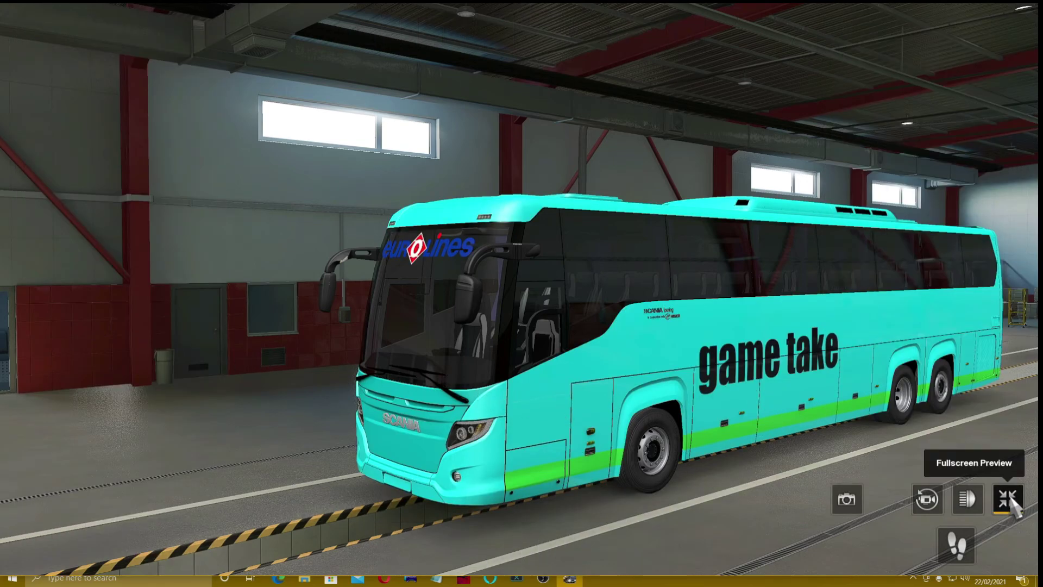
{"action": "left_click_drag", "start_coordinate": [757, 504], "coordinate": [662, 500]}
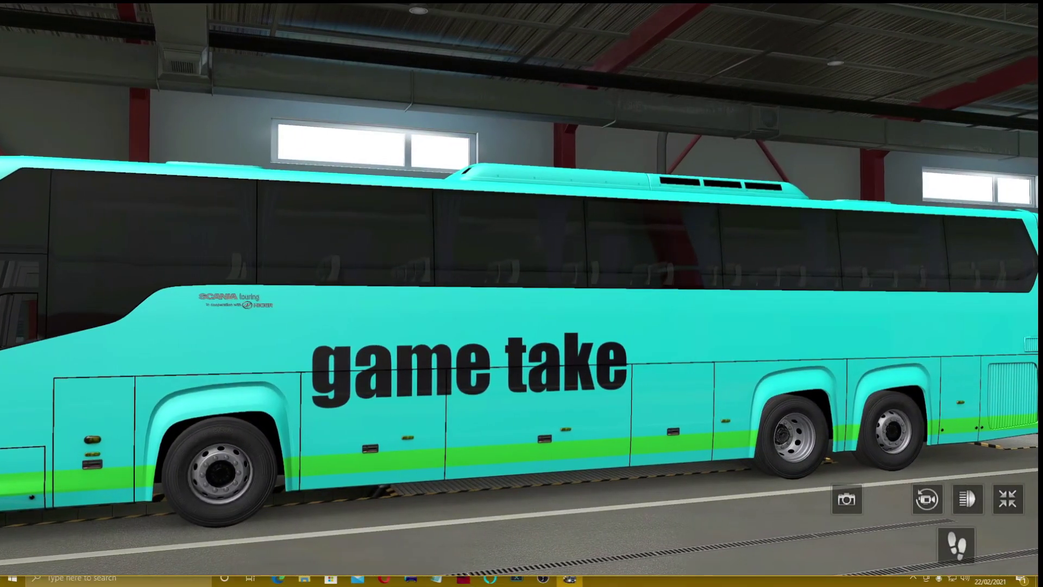
{"action": "left_click_drag", "start_coordinate": [805, 326], "coordinate": [195, 369]}
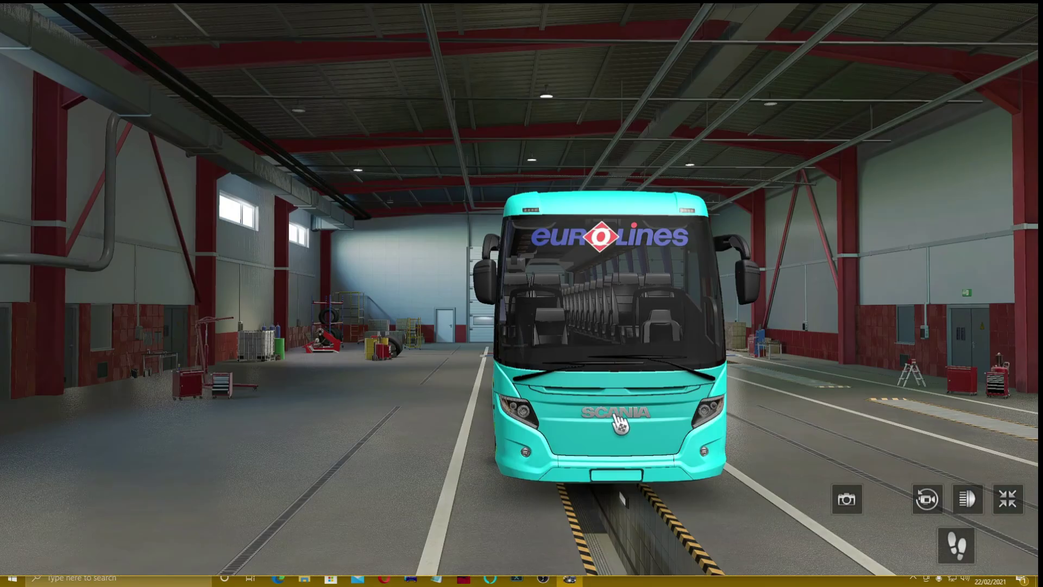
{"action": "left_click_drag", "start_coordinate": [619, 421], "coordinate": [424, 425]}
{"action": "left_click_drag", "start_coordinate": [711, 395], "coordinate": [815, 384]}
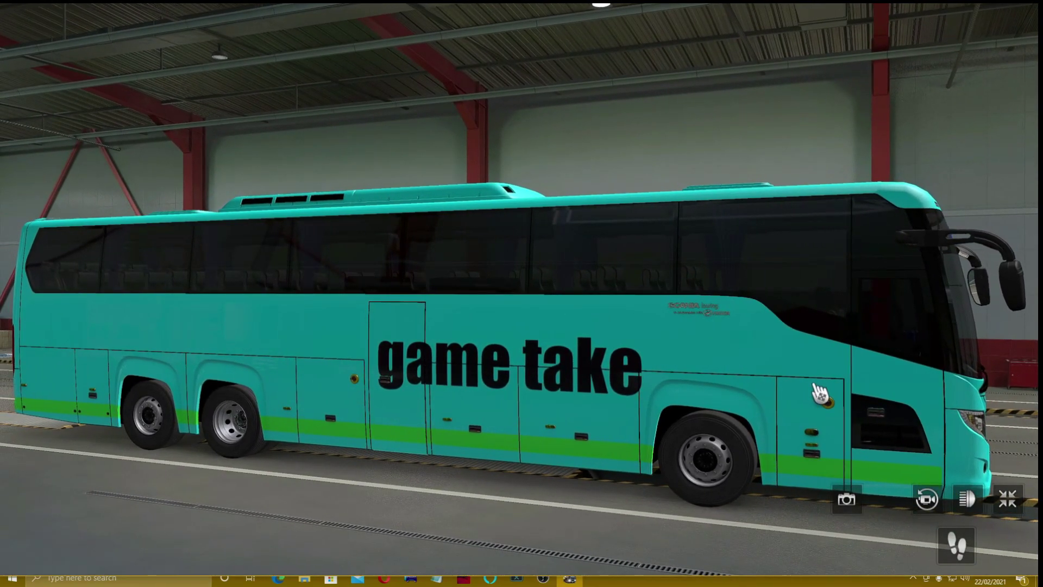